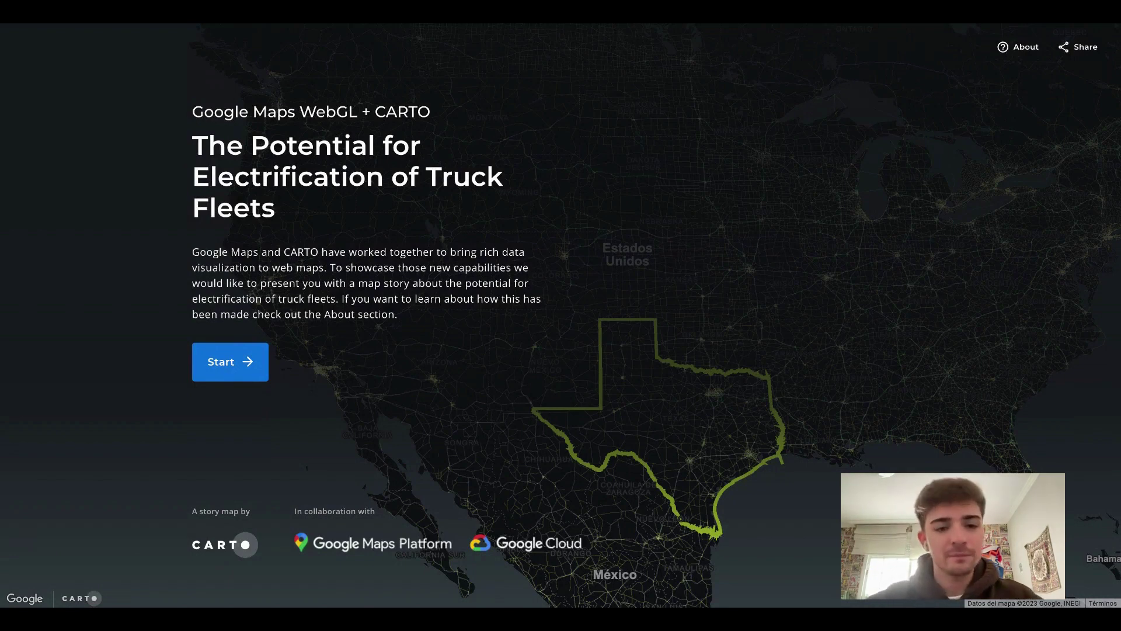
Start the truck-fleet electrification story map to show map 1 of 8, on Texas population density.
left_click(233, 360)
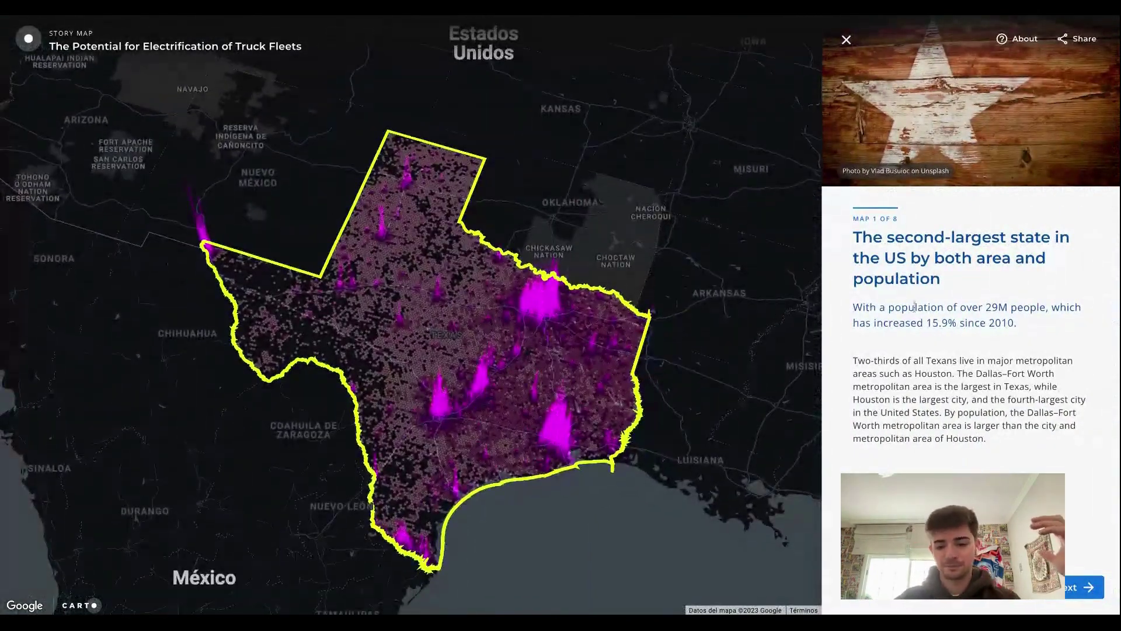
Highlight and clear the first map's description, then advance two maps to the renewable energy map.
left_click_drag(853, 213, 1087, 443)
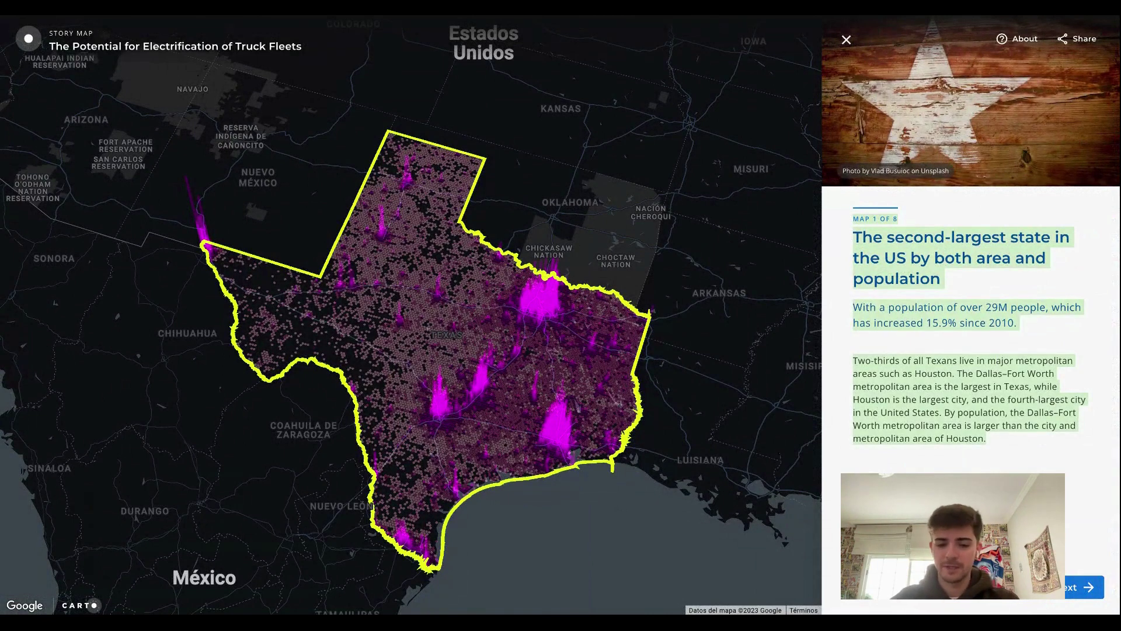
left_click(993, 514)
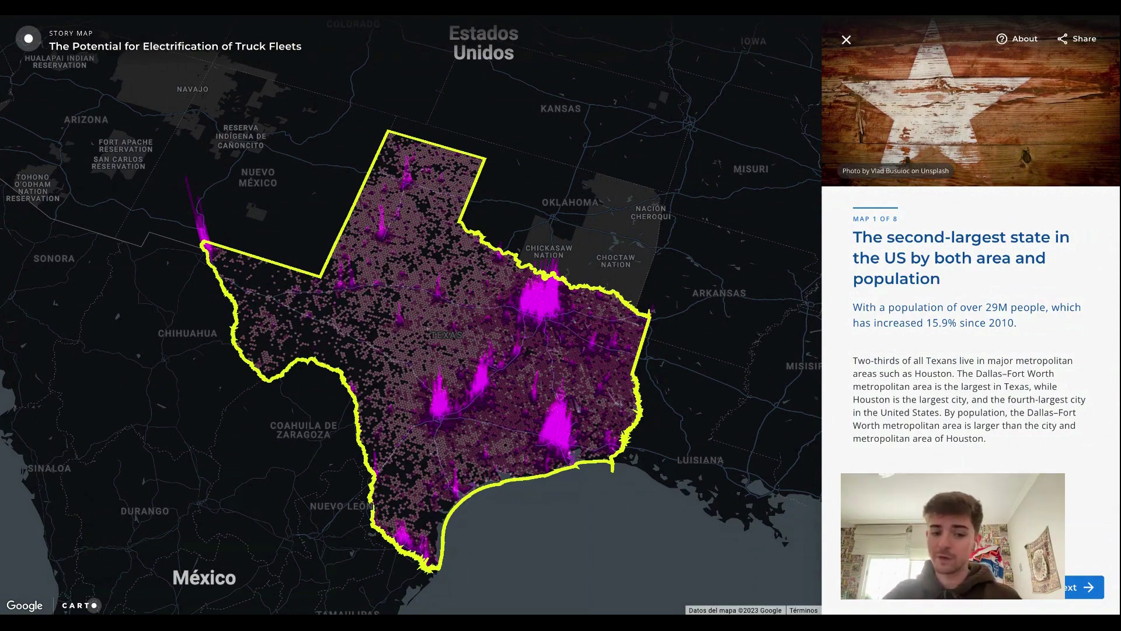
left_click(1077, 587)
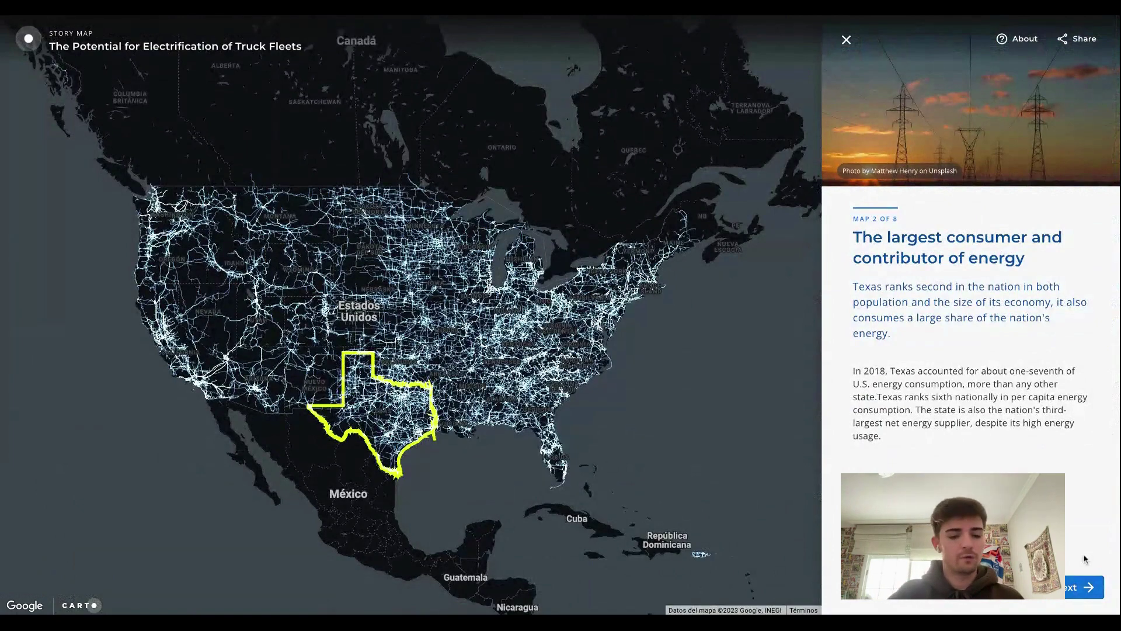
left_click(1077, 587)
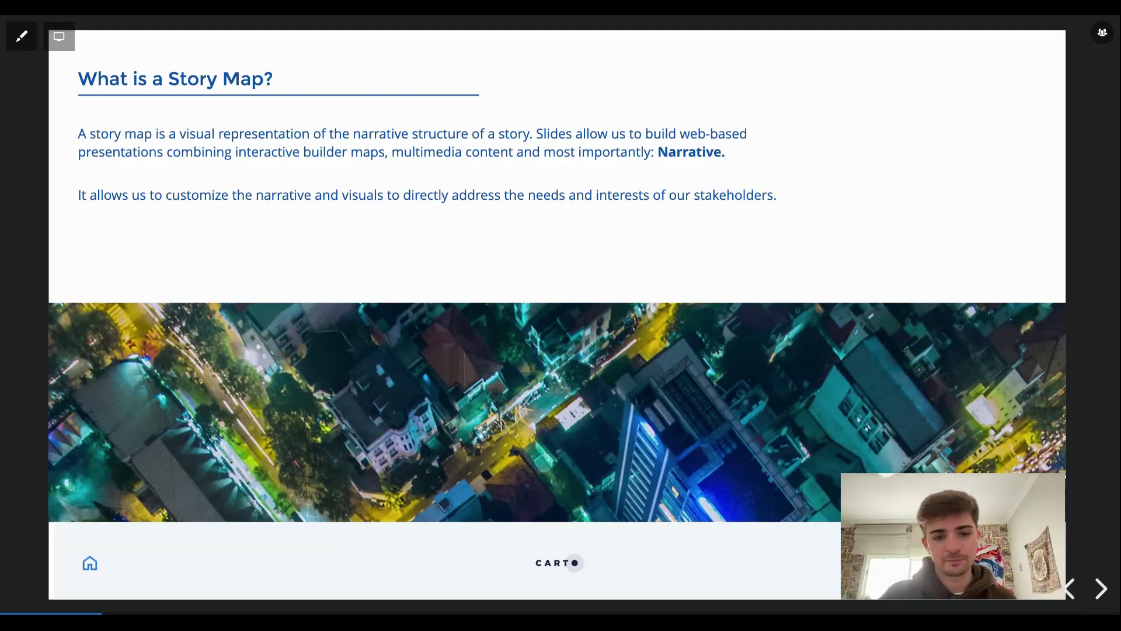
Present past the Why Story Maps? slide to the Many presentation tools slide.
key("Right")
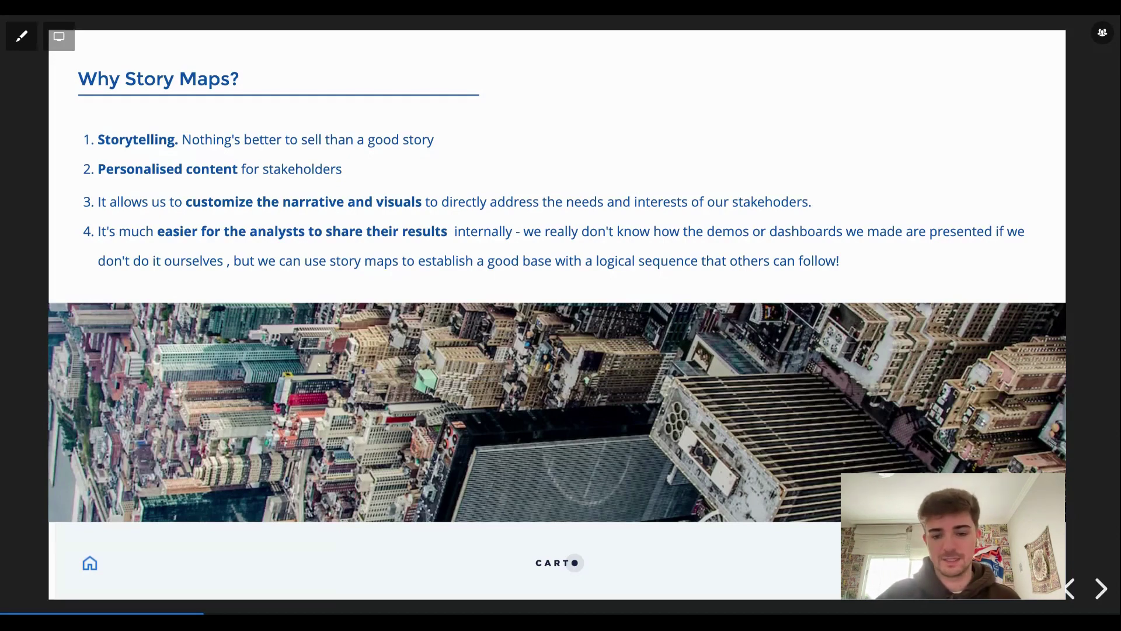
key("Right")
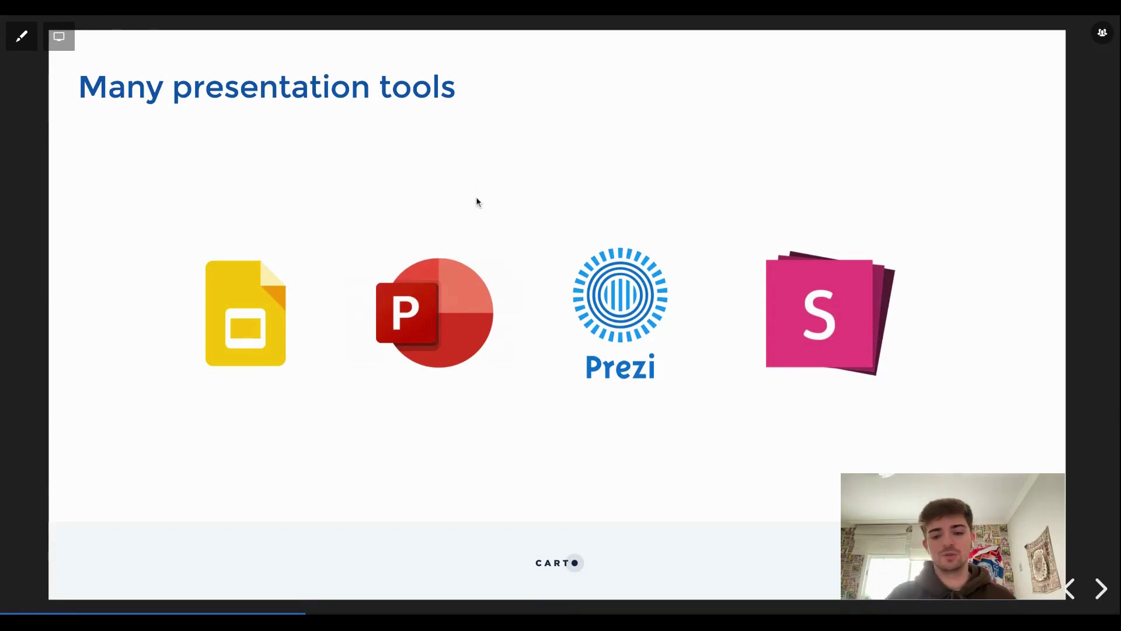
key("Right")
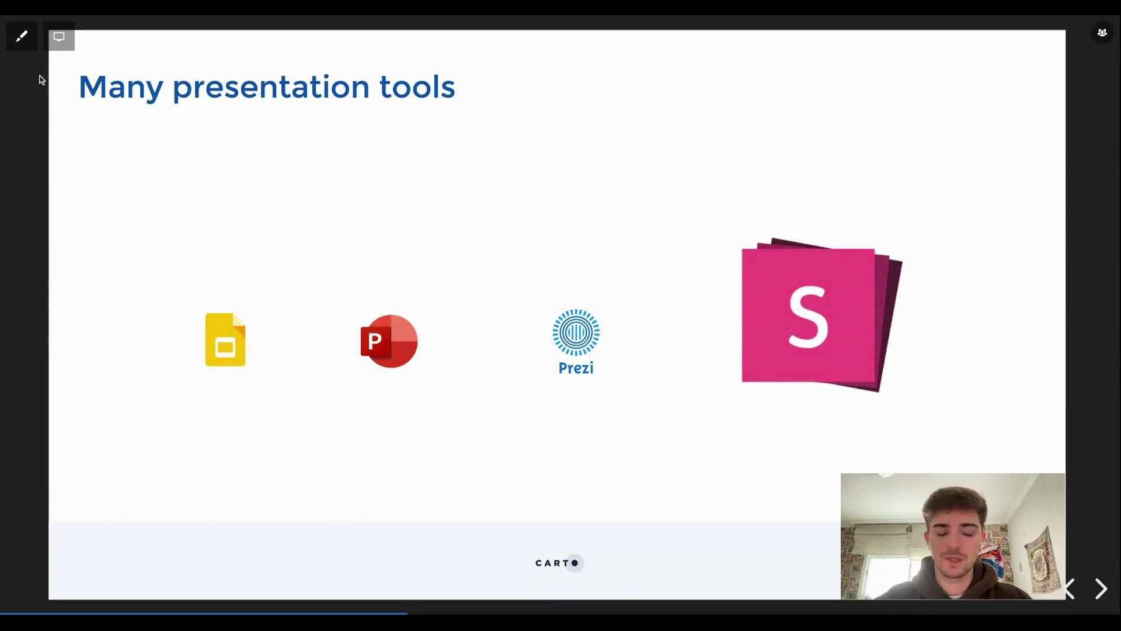
Open the deck for editing and add a new Blank slide.
left_click(21, 36)
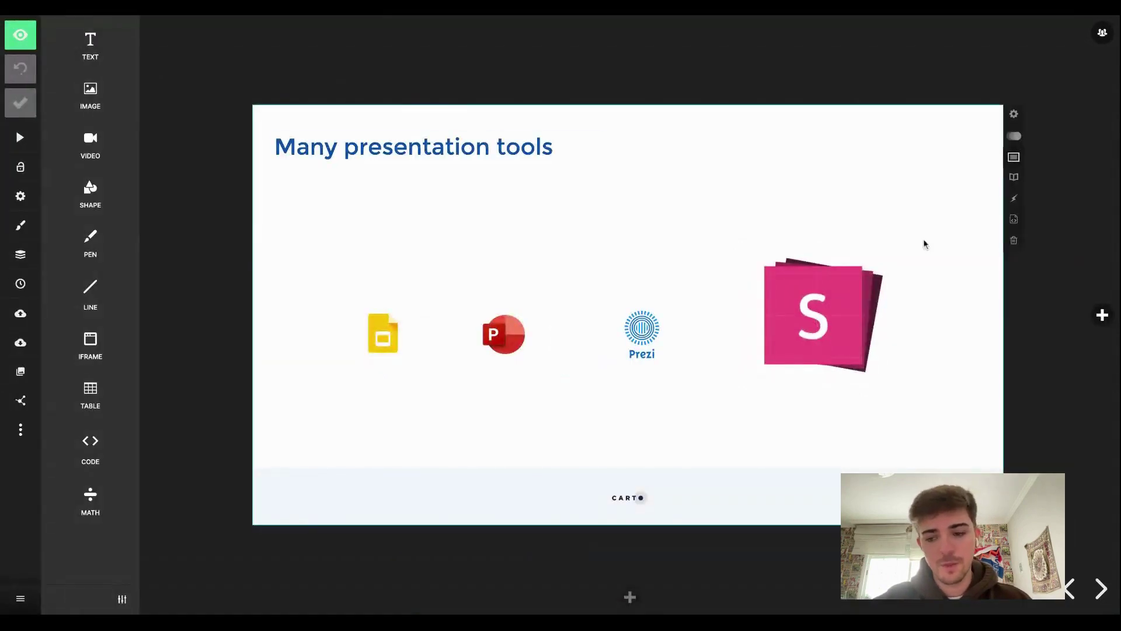
left_click(1102, 315)
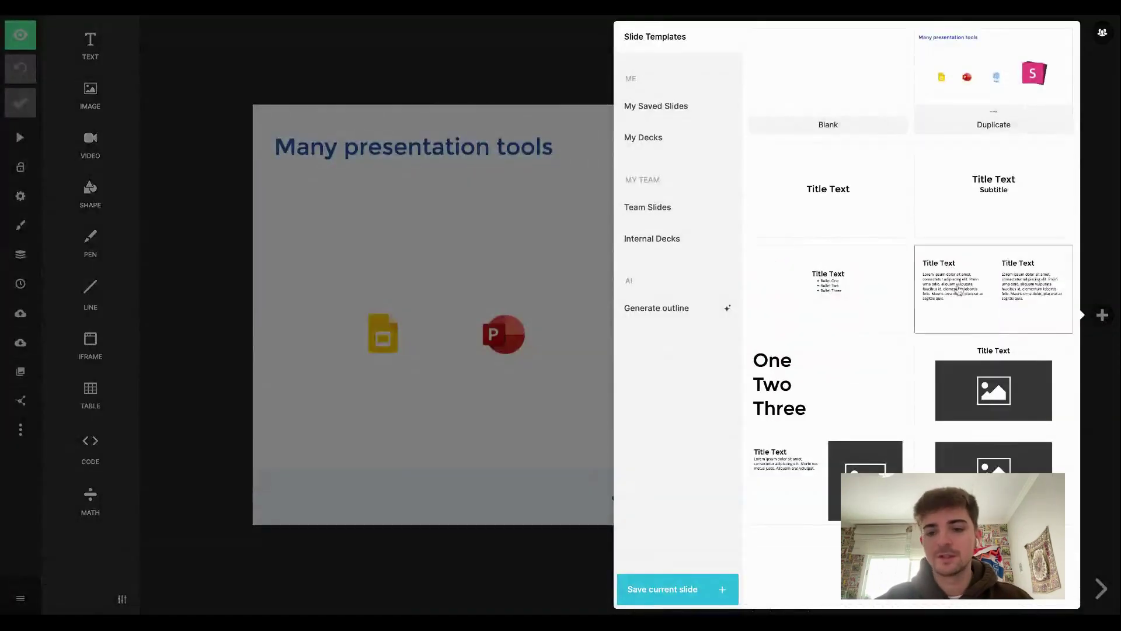
left_click(848, 107)
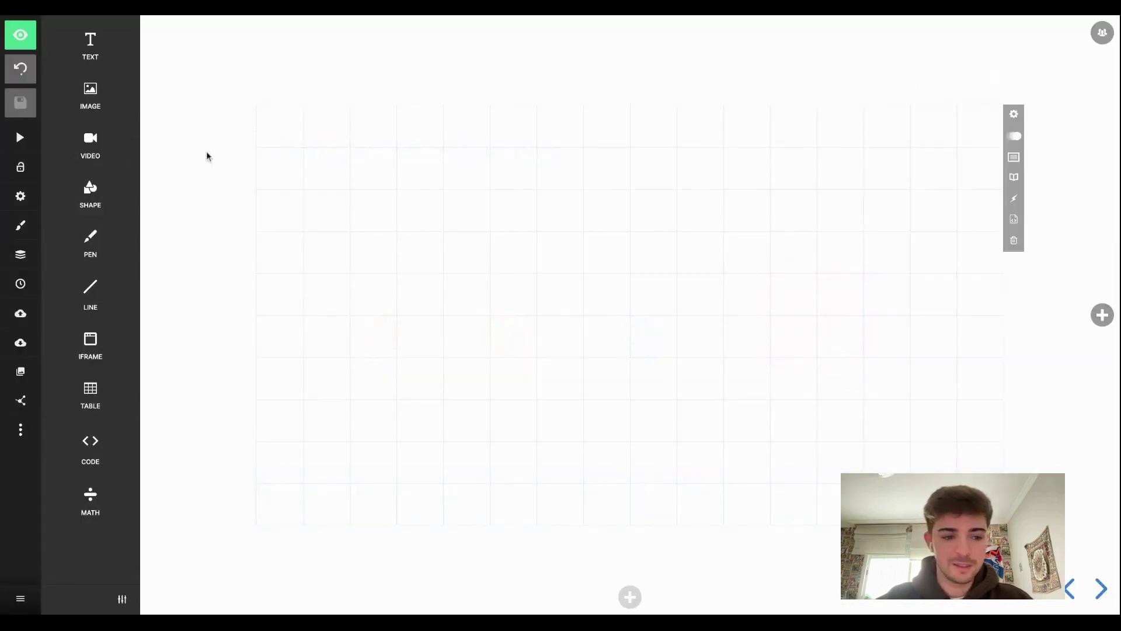
Add an IFRAME embed, move it to the top-left corner and enlarge it to fill the slide.
left_click(90, 344)
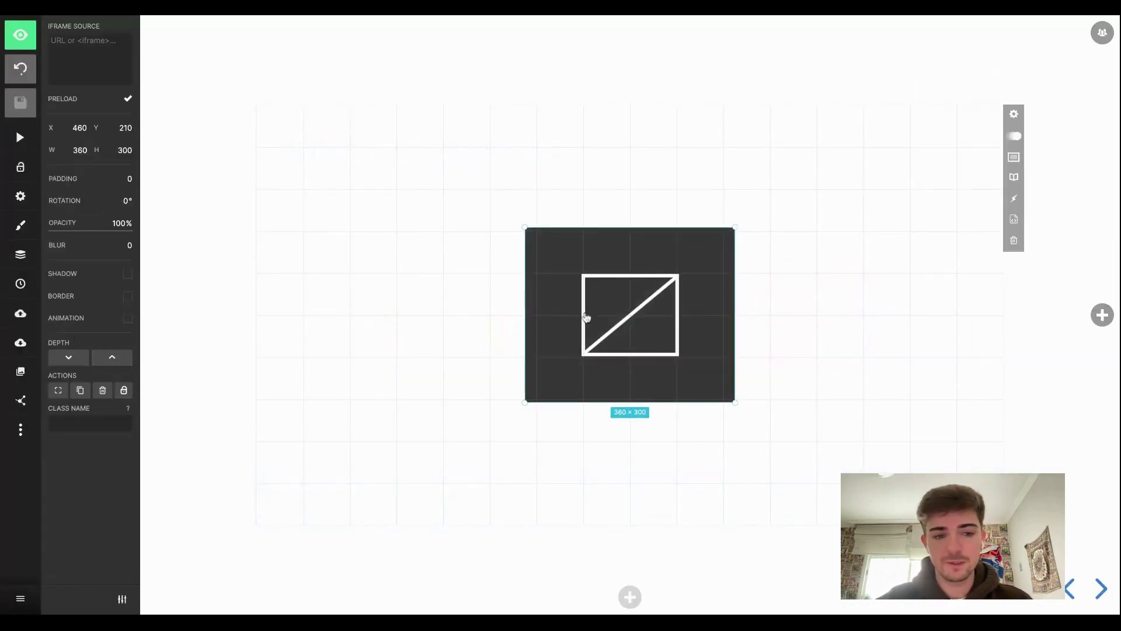
left_click_drag(602, 318, 621, 320)
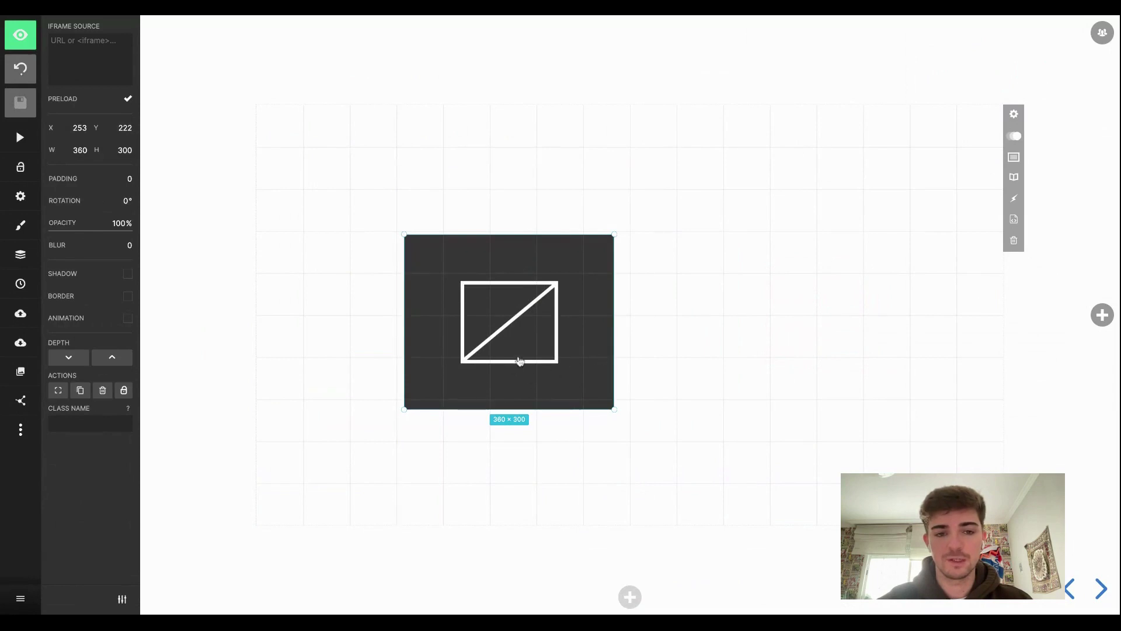
key("shift+Left")
key("shift+Left")
key("shift+Left")
key("shift+Left")
key("shift+Left")
key("shift+Left")
key("shift+Left")
key("shift+Left")
key("shift+Left")
key("shift+Left")
key("shift+Left")
key("shift+Left")
key("shift+Left")
key("shift+Left")
key("shift+Left")
key("shift+Left")
key("shift+Left")
key("shift+Left")
key("shift+Left")
key("shift+Left")
key("shift+Up")
key("shift+Up")
key("shift+Up")
key("shift+Up")
key("shift+Up")
key("shift+Up")
key("shift+Up")
key("shift+Up")
key("shift+Up")
key("shift+Up")
key("shift+Up")
key("shift+Up")
key("shift+Up")
key("shift+Up")
key("shift+Up")
key("shift+Up")
key("shift+Up")
key("shift+Up")
key("shift+Up")
key("shift+Up")
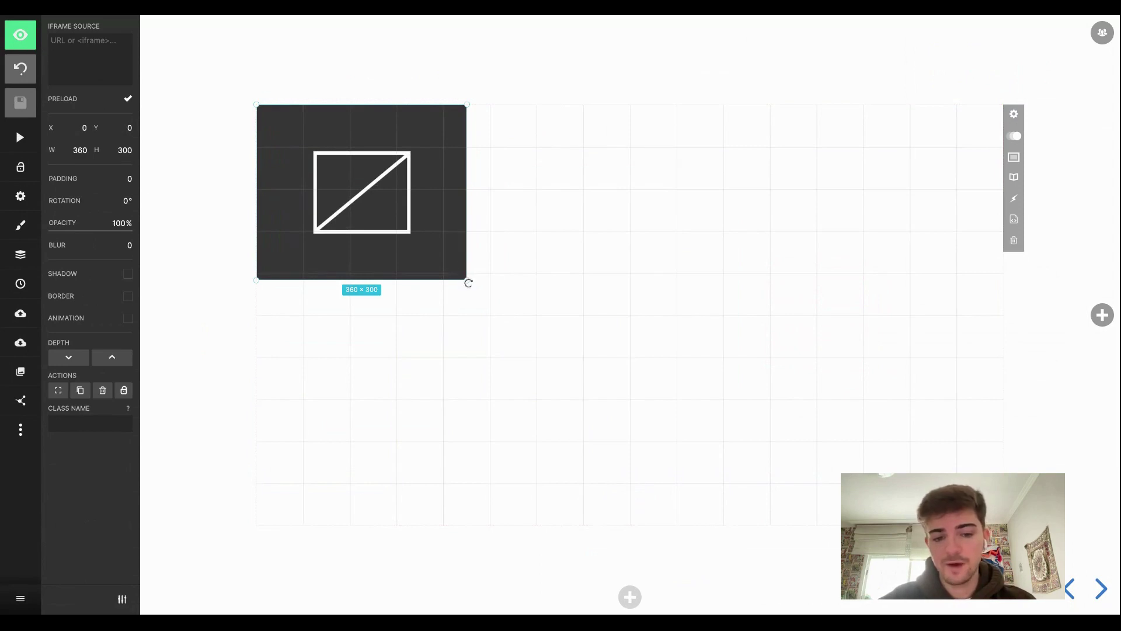
mouse_move(468, 282)
left_mouse_down()
mouse_move(825, 529)
mouse_move(817, 524)
left_mouse_up()
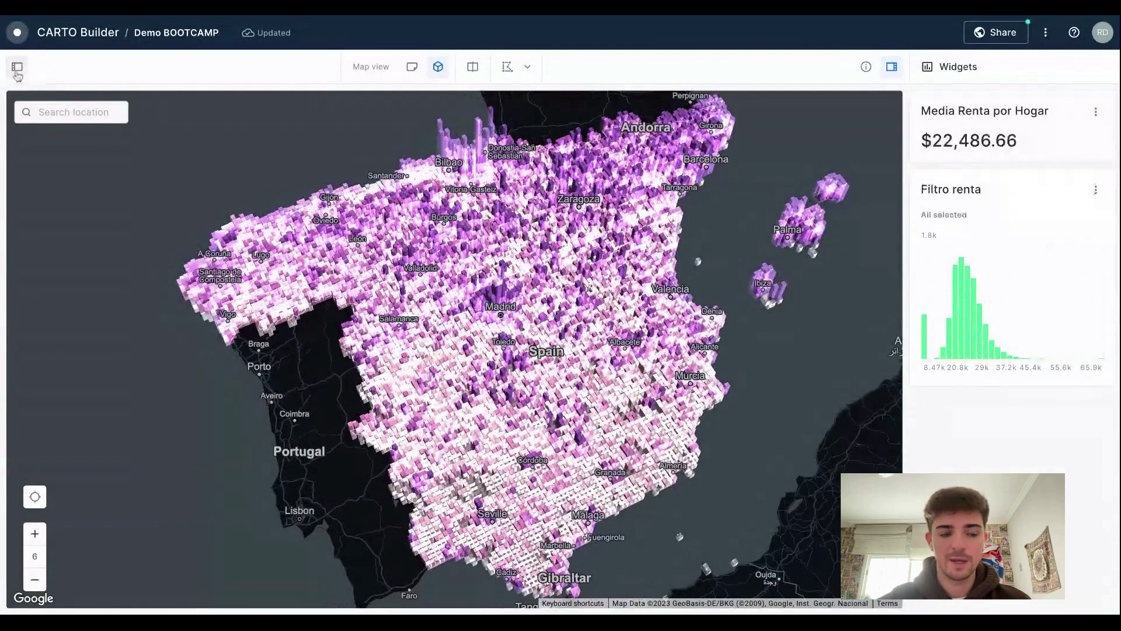
Publish the Demo BOOTCAMP map's updates and copy its public share link from Sharing options.
left_click(17, 66)
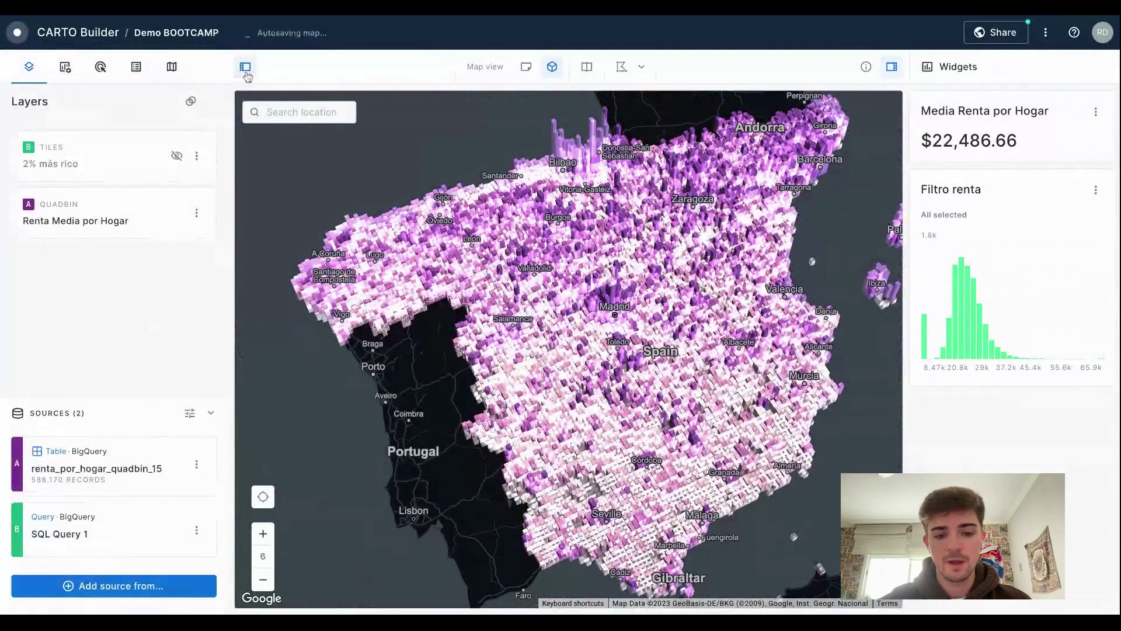
left_click(245, 66)
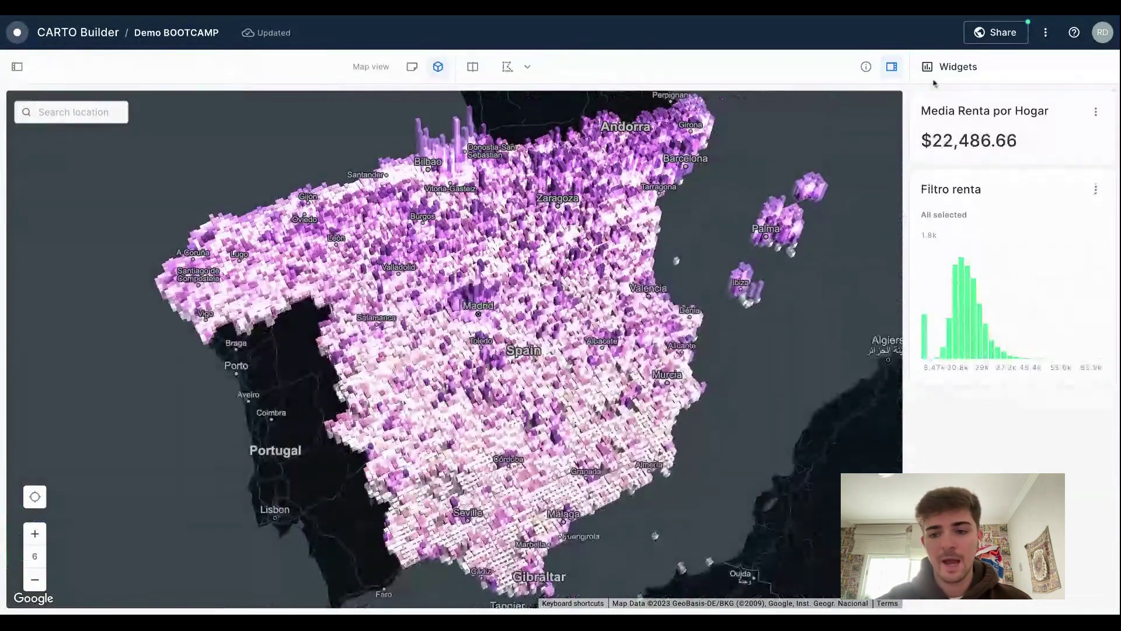
left_click(996, 32)
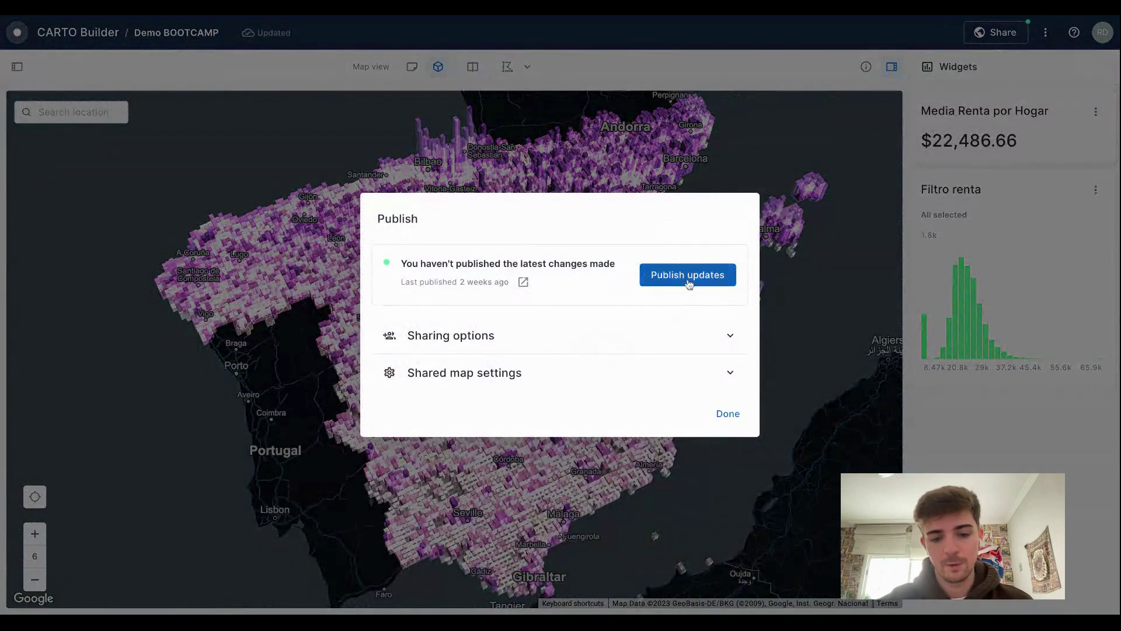
left_click(682, 279)
left_click(587, 342)
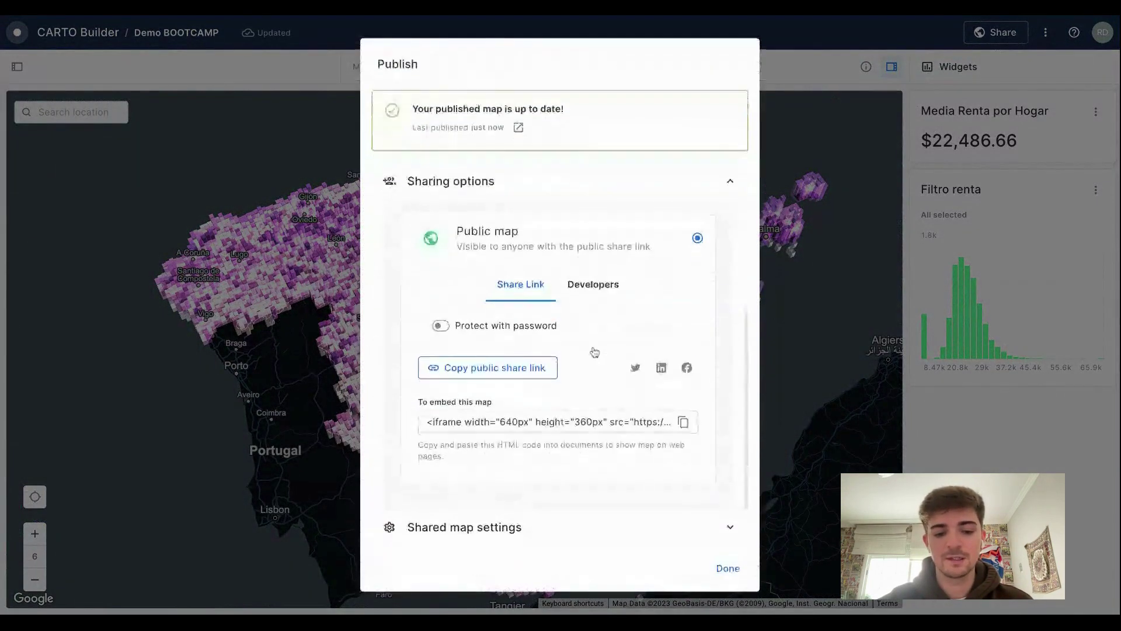
left_click(524, 369)
left_click(728, 568)
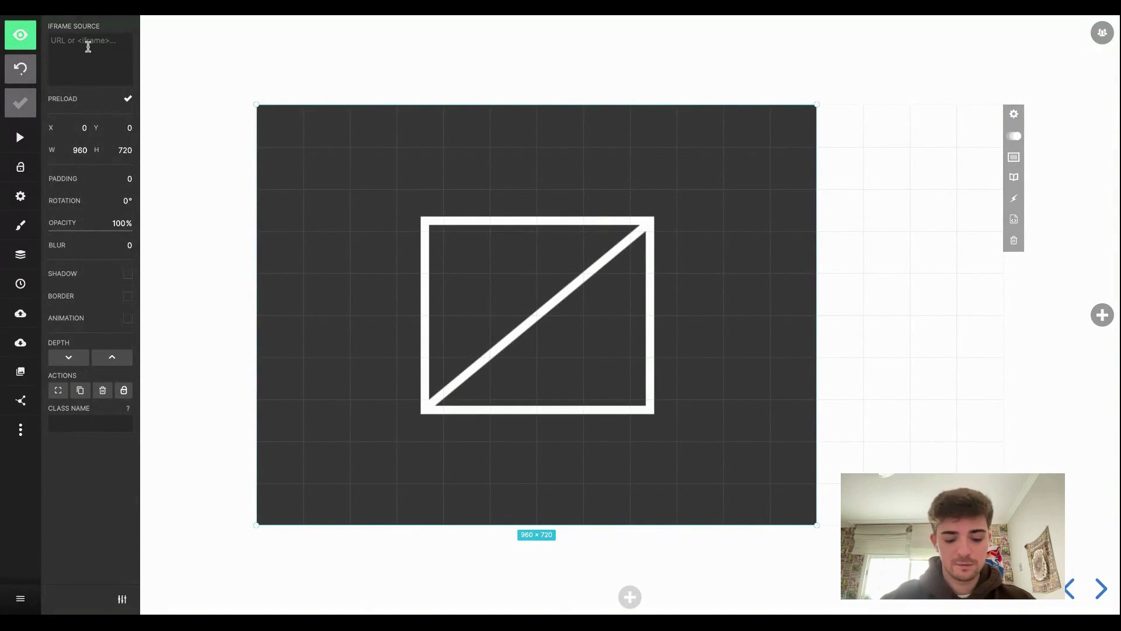
Paste the published CARTO map link as the embed frame's IFRAME SOURCE.
left_click(87, 46)
key("ctrl+v")
left_click(256, 57)
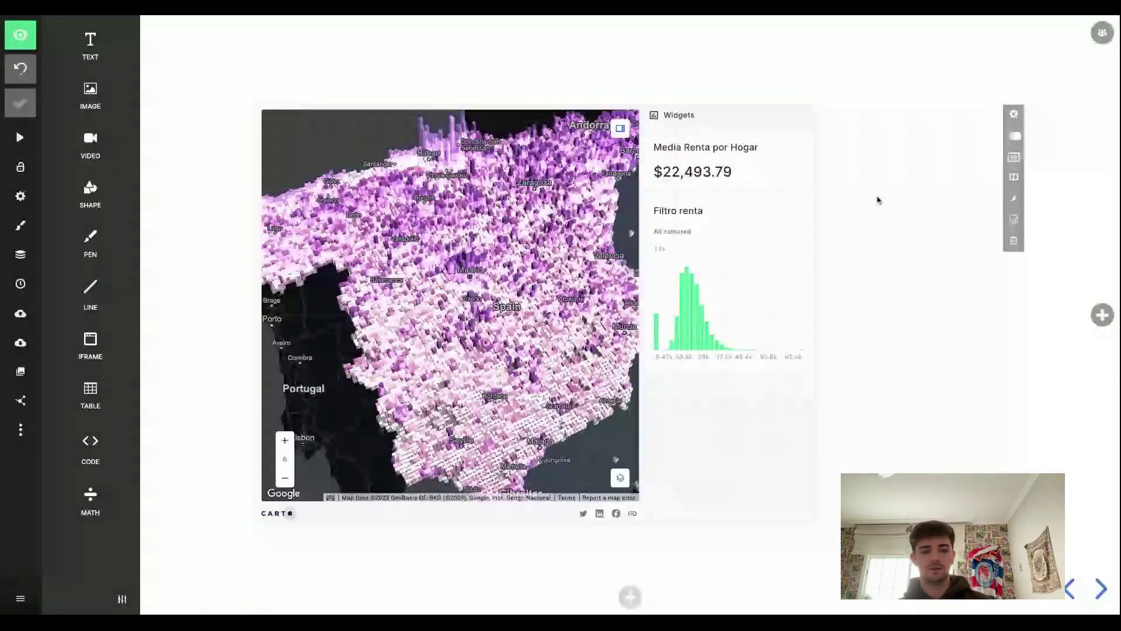
Preview the slide, filter the income histogram to a band, clear it, and return to editing.
left_click(21, 35)
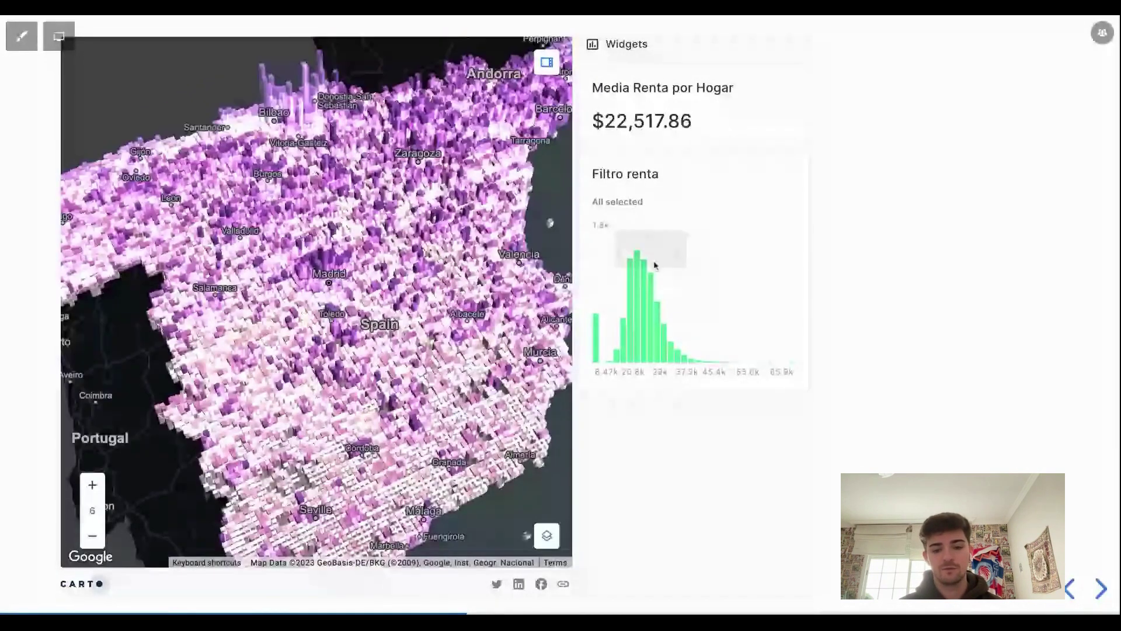
left_click_drag(641, 254, 678, 254)
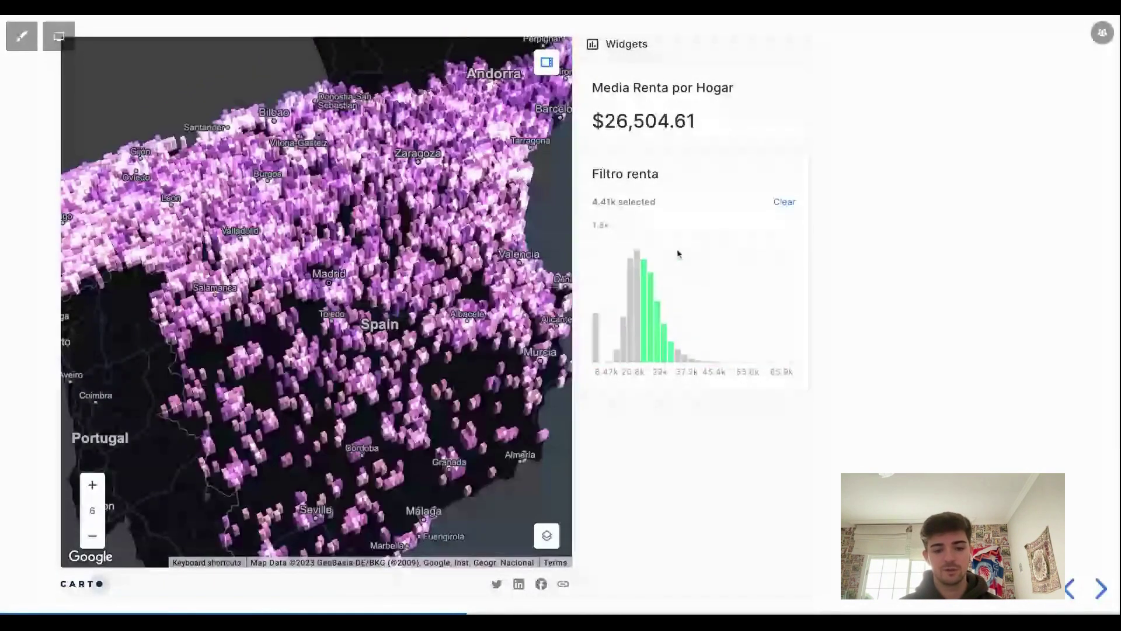
left_click(781, 205)
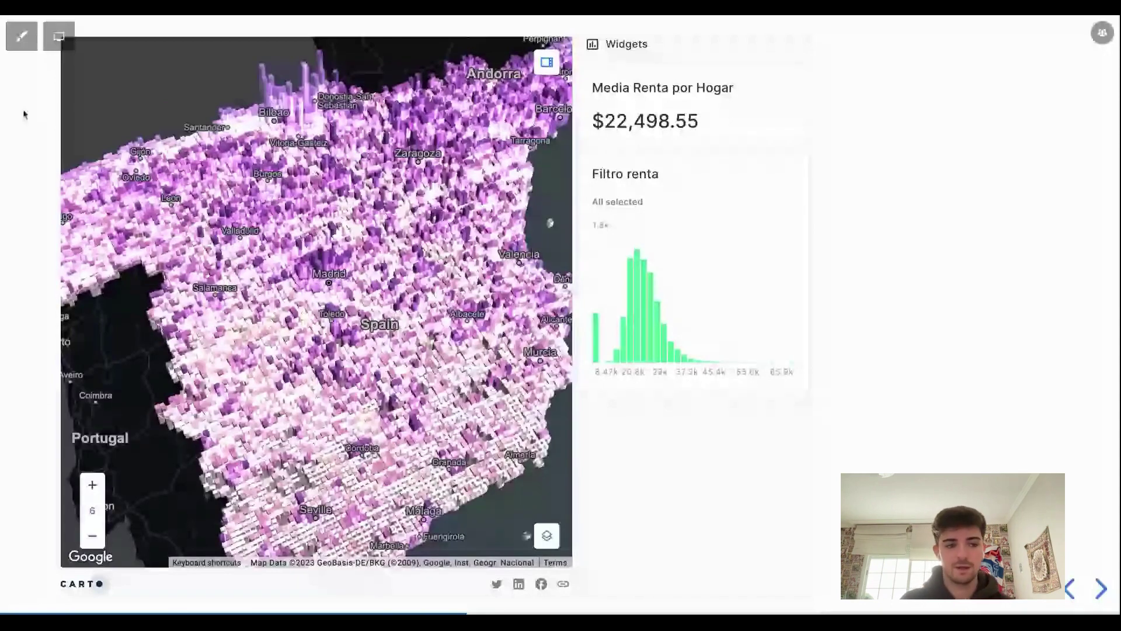
left_click(27, 47)
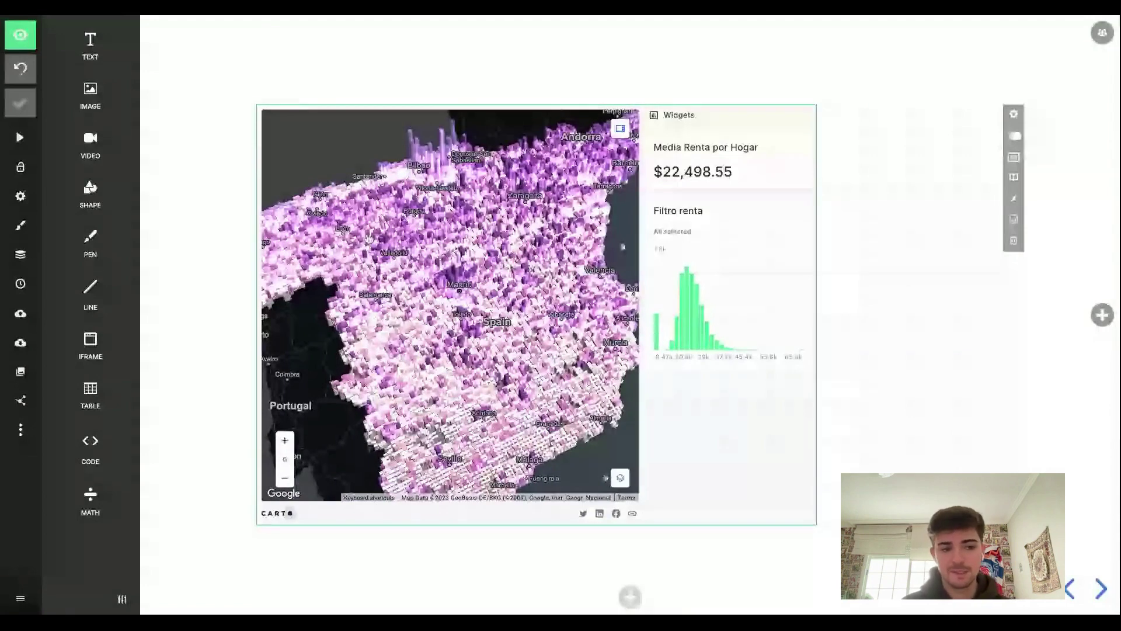
Add a narrowed text box to the right of the embedded map, then go to the next slide.
left_click(90, 43)
left_click_drag(631, 325, 734, 323)
left_click_drag(678, 249, 847, 245)
left_click(182, 234)
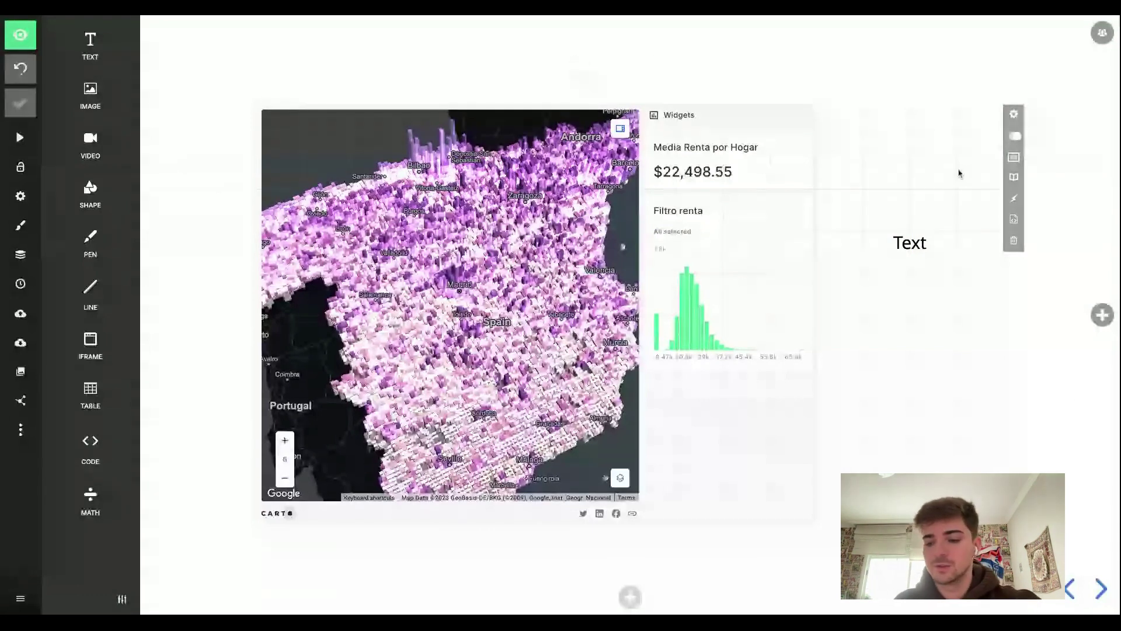
left_click(1101, 588)
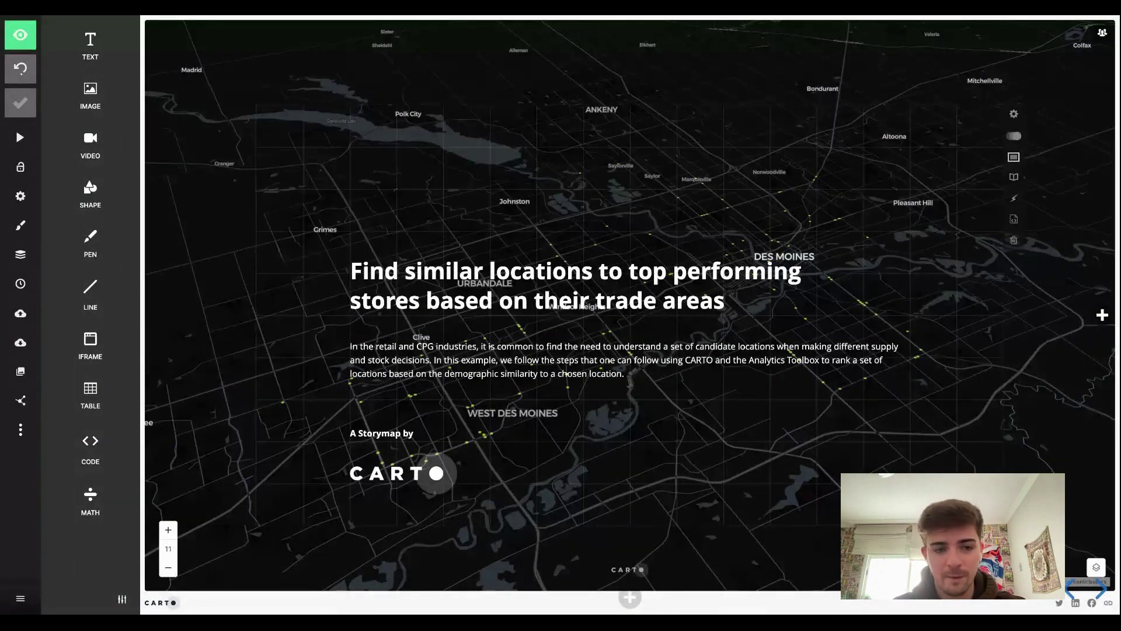
left_click(20, 35)
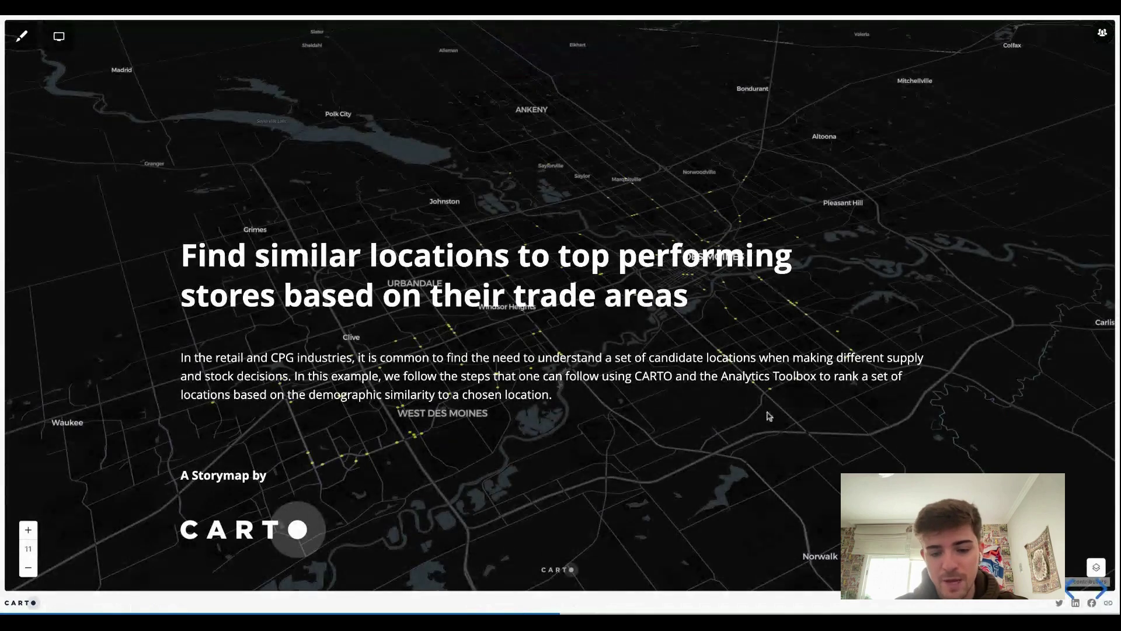
left_click(22, 36)
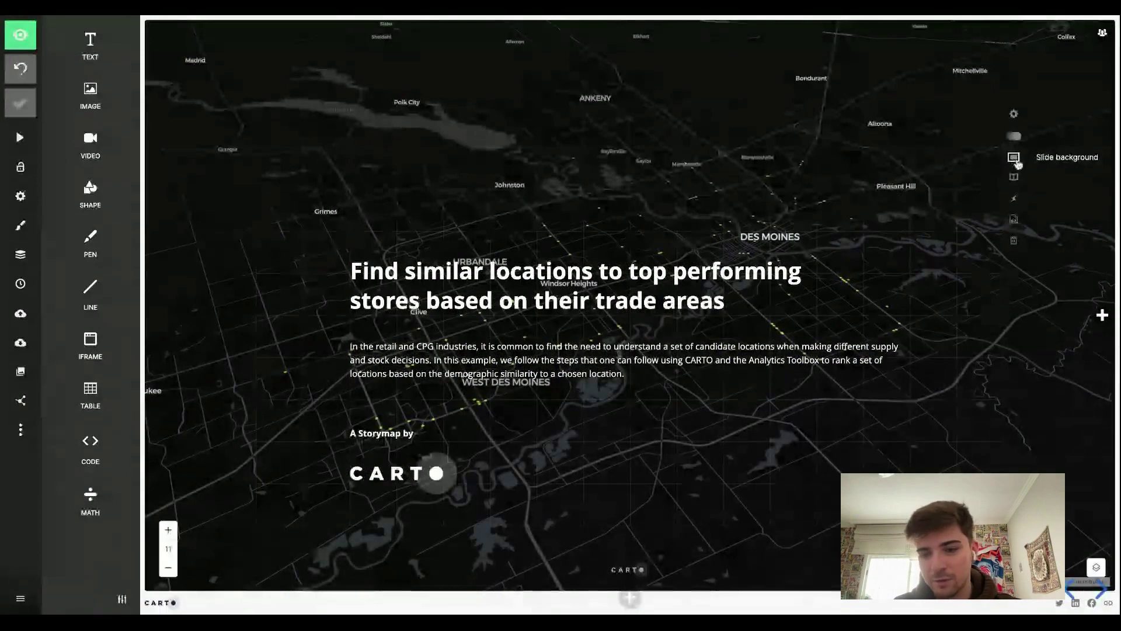
Tick Interactive for the title slide's background iframe and preview the deck.
left_click(1014, 160)
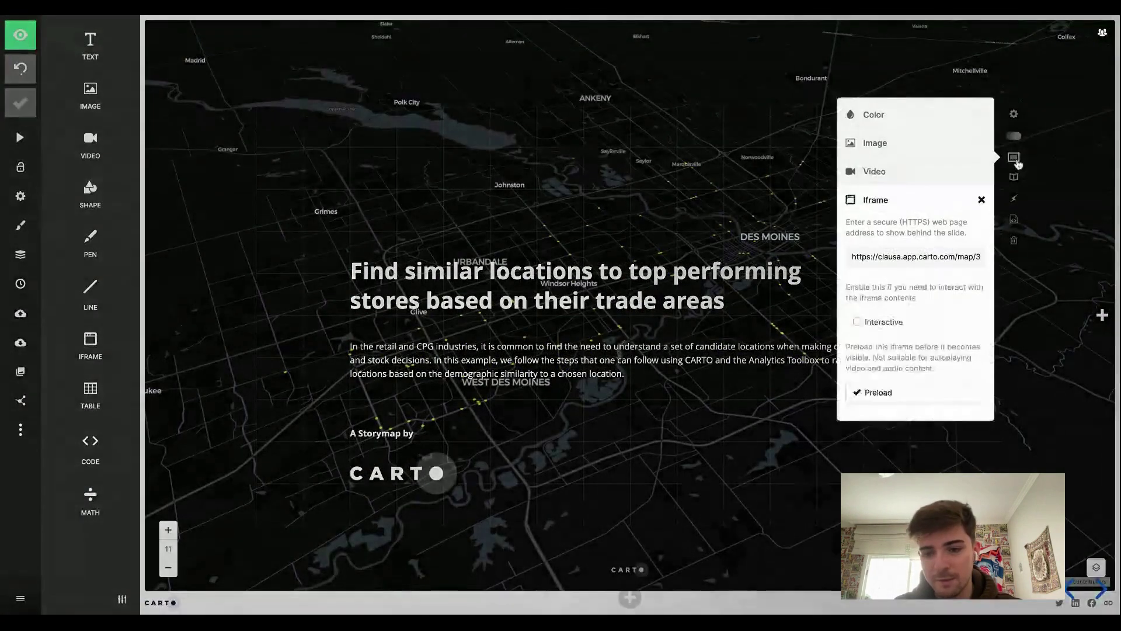
left_click(858, 325)
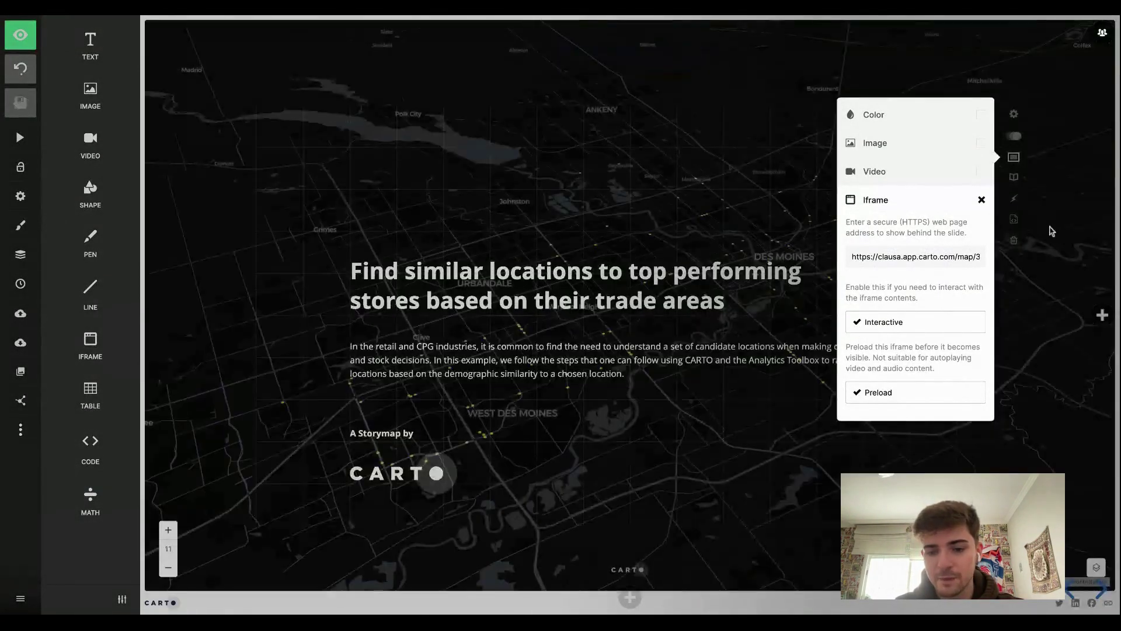
left_click(1053, 232)
left_click(20, 35)
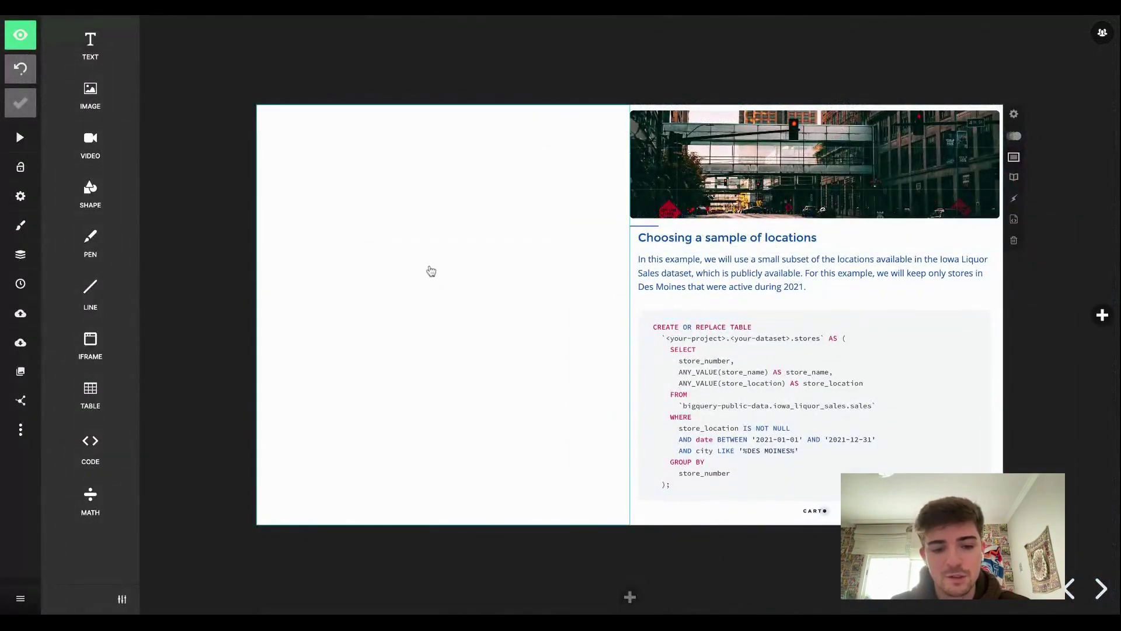
Select the embedded Des Moines map and check its IFRAME SOURCE URL.
left_click(431, 270)
left_click(116, 69)
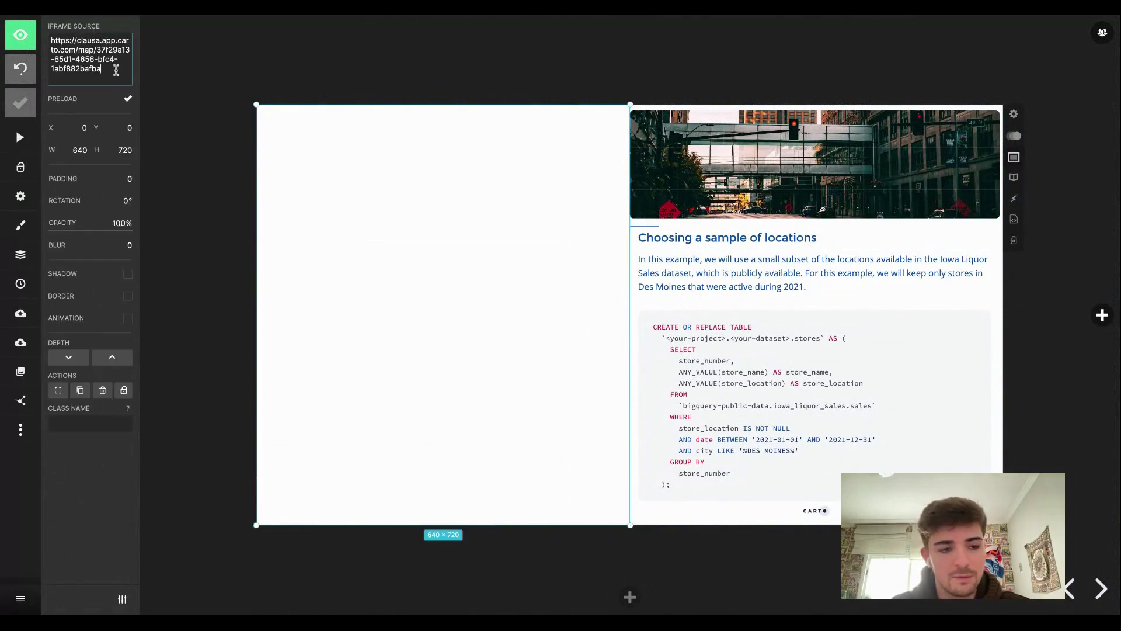
left_click(213, 101)
left_click(373, 280)
left_click(209, 173)
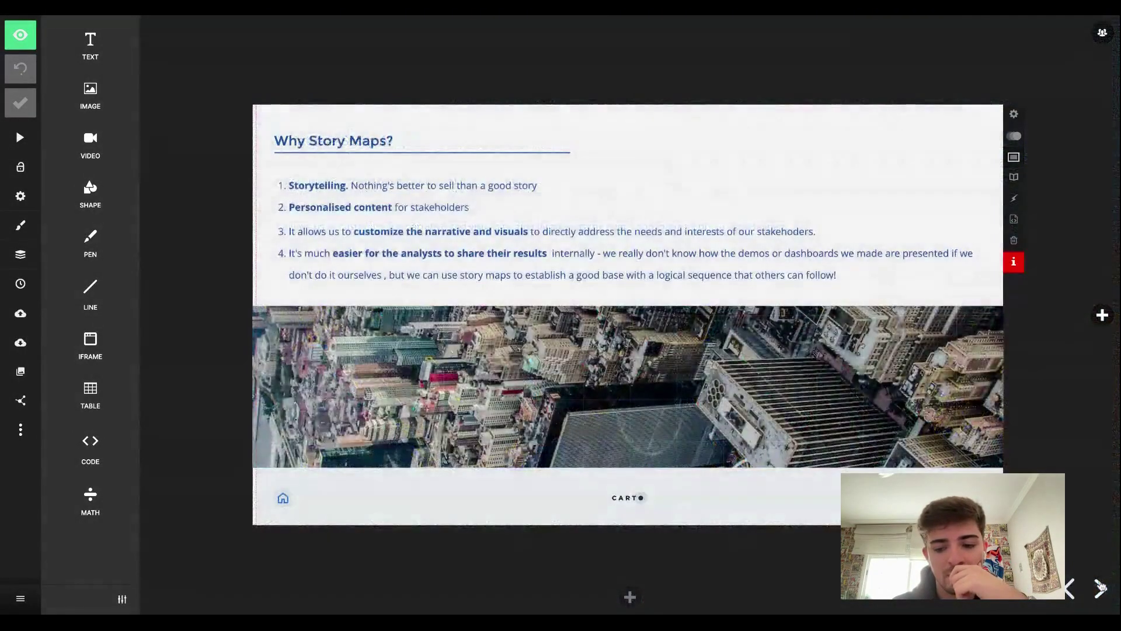
Click through three slides with the next arrow so the embedded map reloads.
left_click(1101, 589)
left_click(1101, 588)
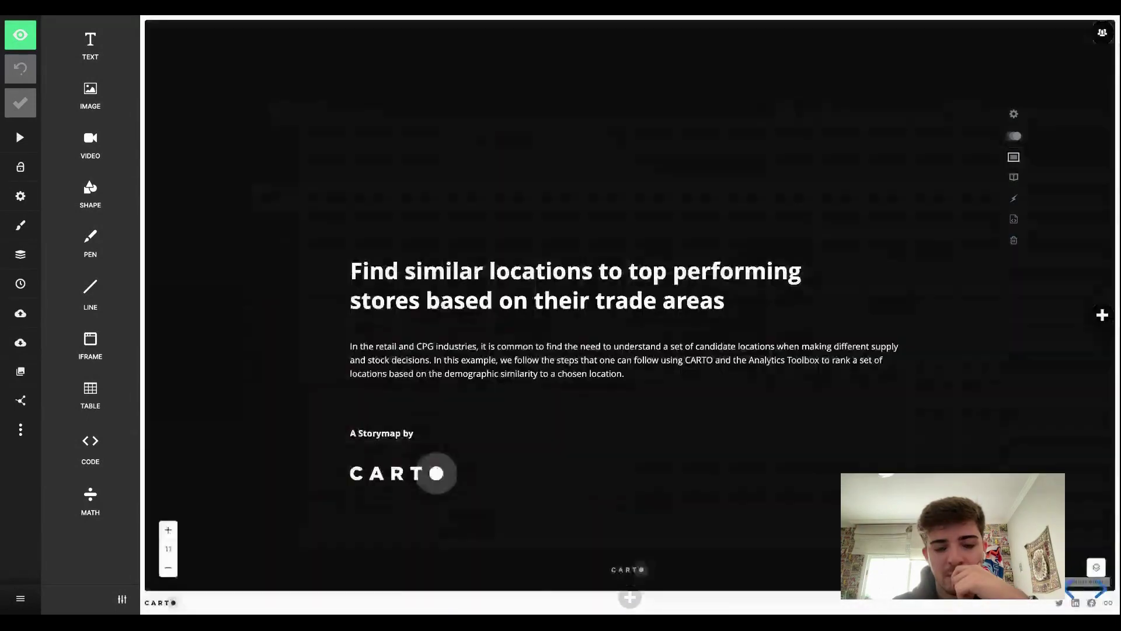
left_click(1101, 588)
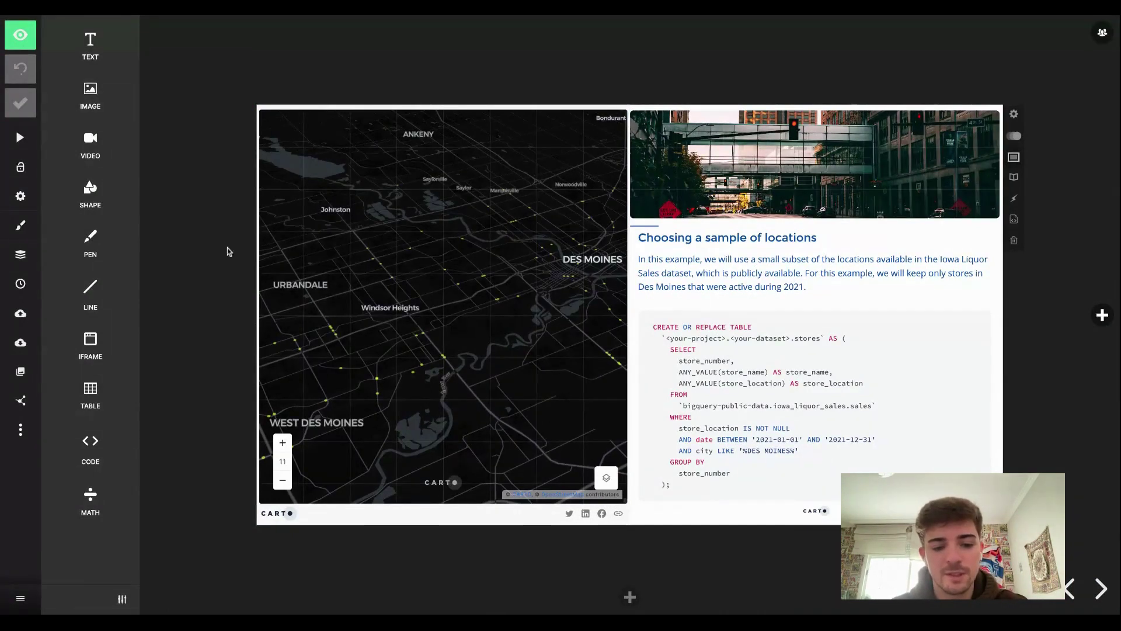
left_click(455, 353)
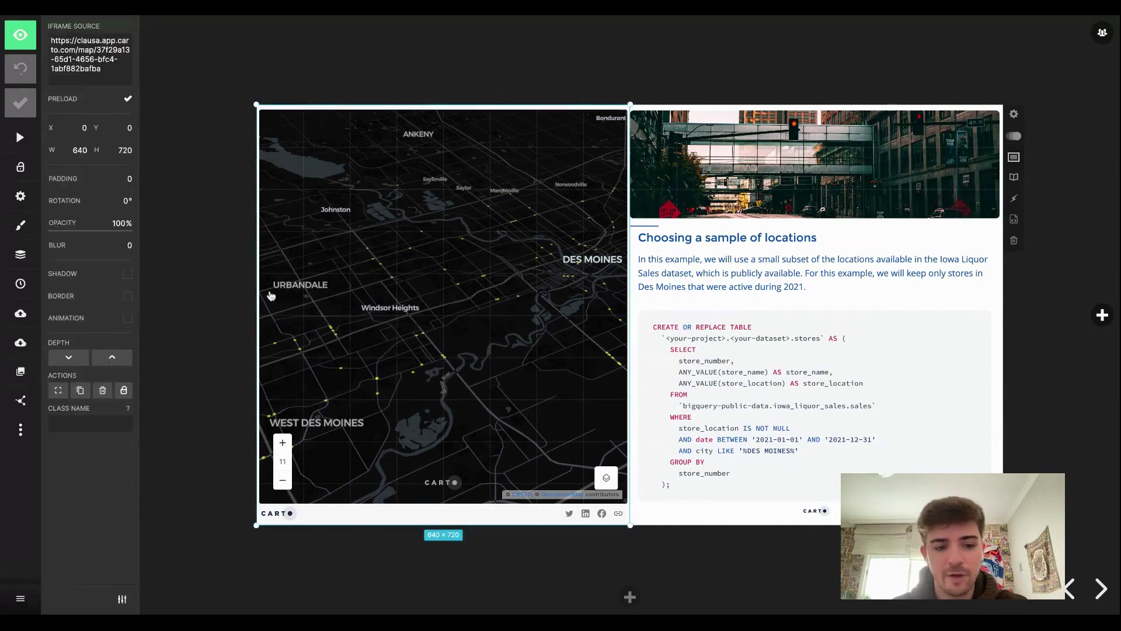
left_click(236, 278)
left_click(683, 197)
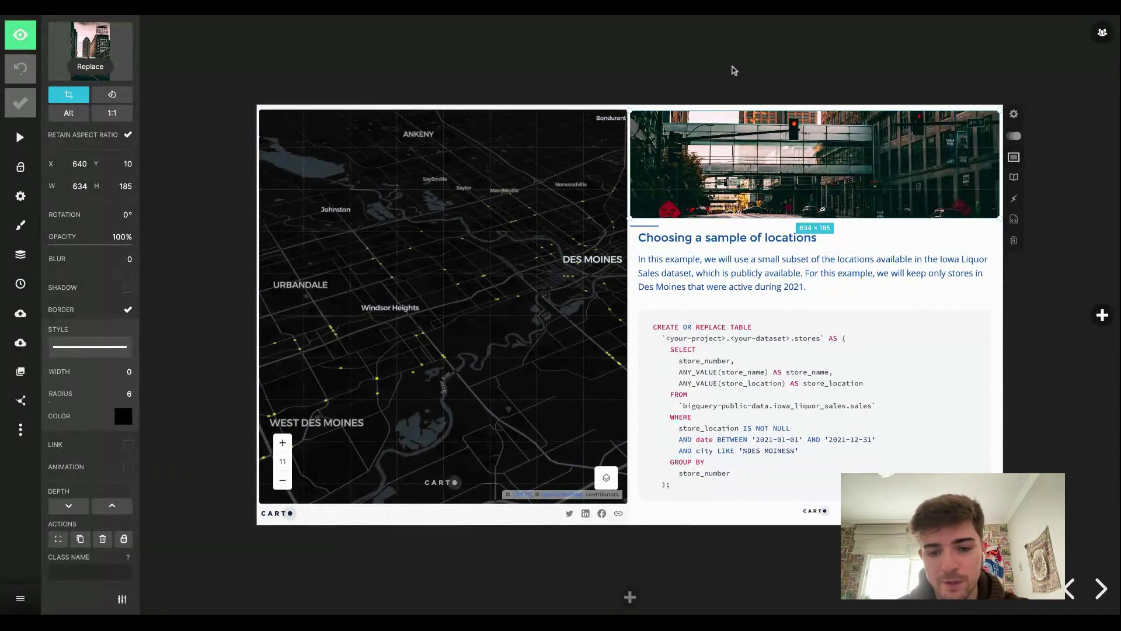
left_click(735, 70)
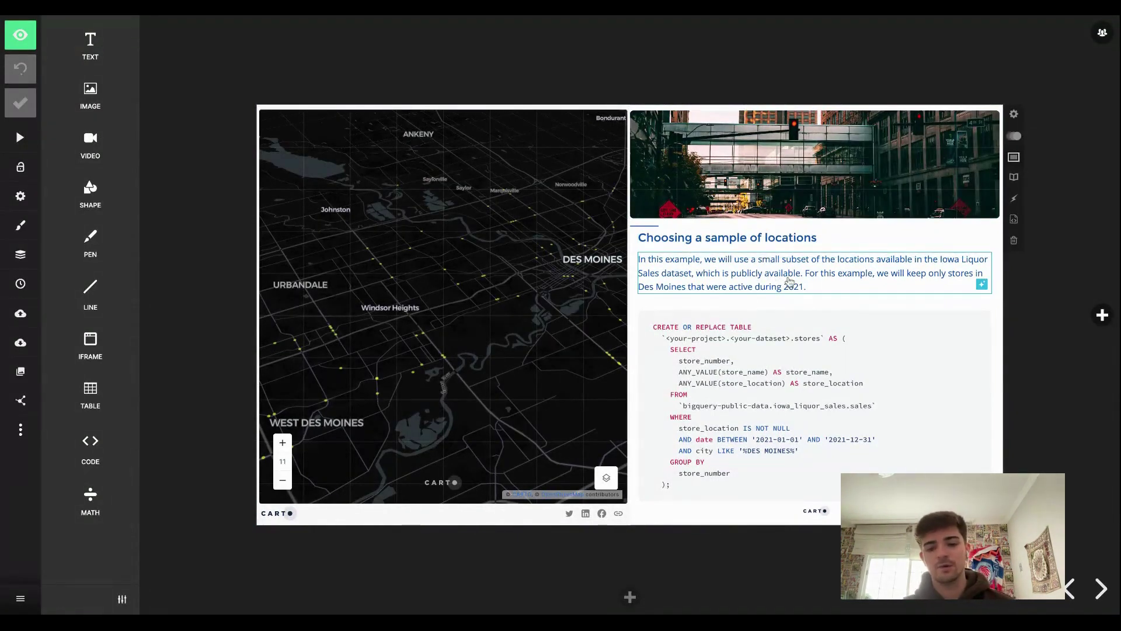
left_click(809, 285)
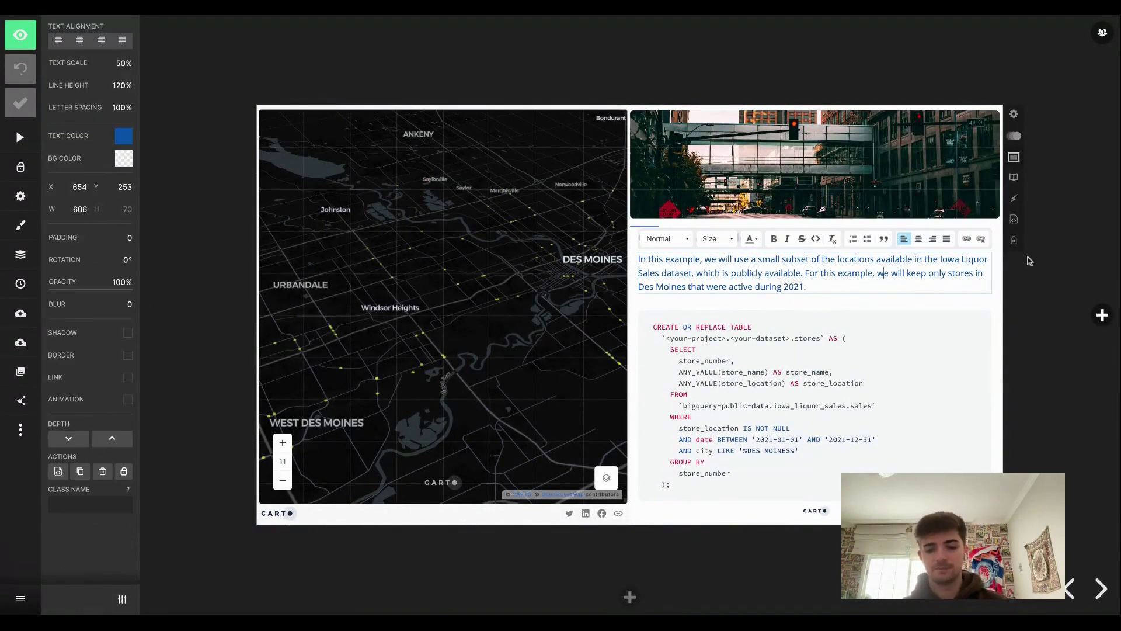
left_click(1058, 255)
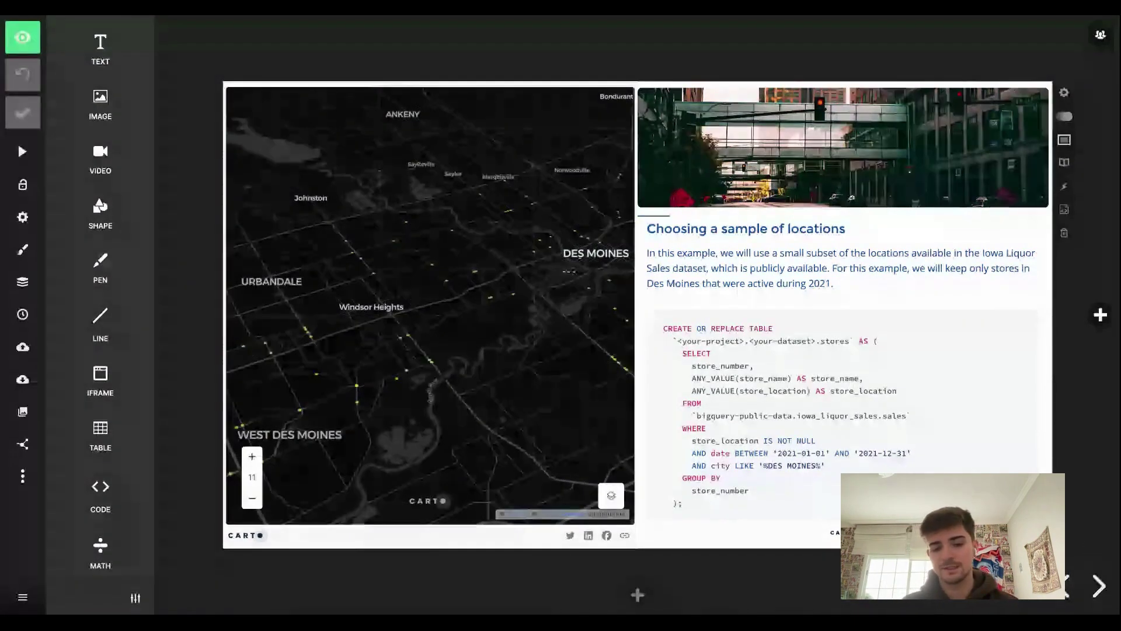
Advance past Generating the trade areas to the Enriching the trade areas slide with its ENRICH_POLYGONS query.
key("Right")
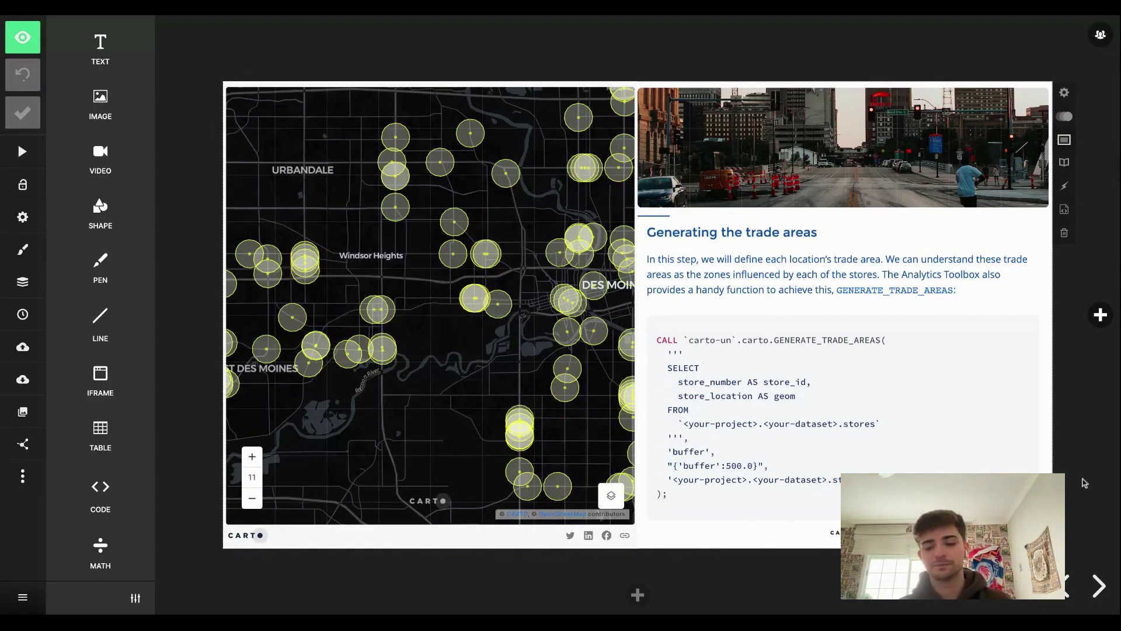
left_click(1098, 584)
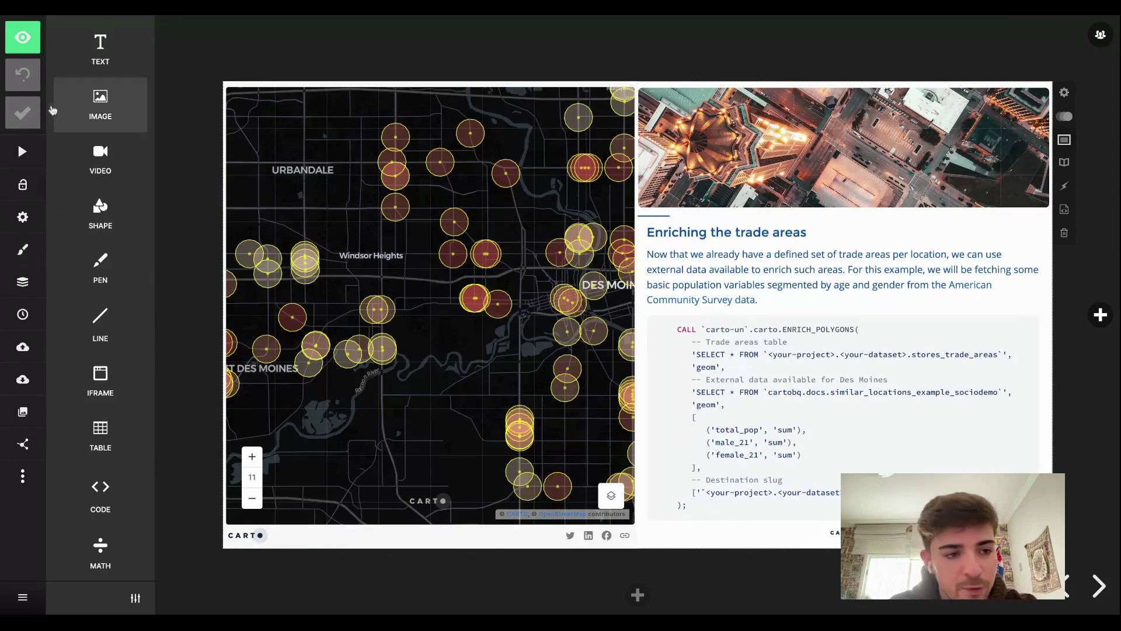
Present the Enriching the trade areas slide full-screen and show the map's total population legend.
left_click(21, 42)
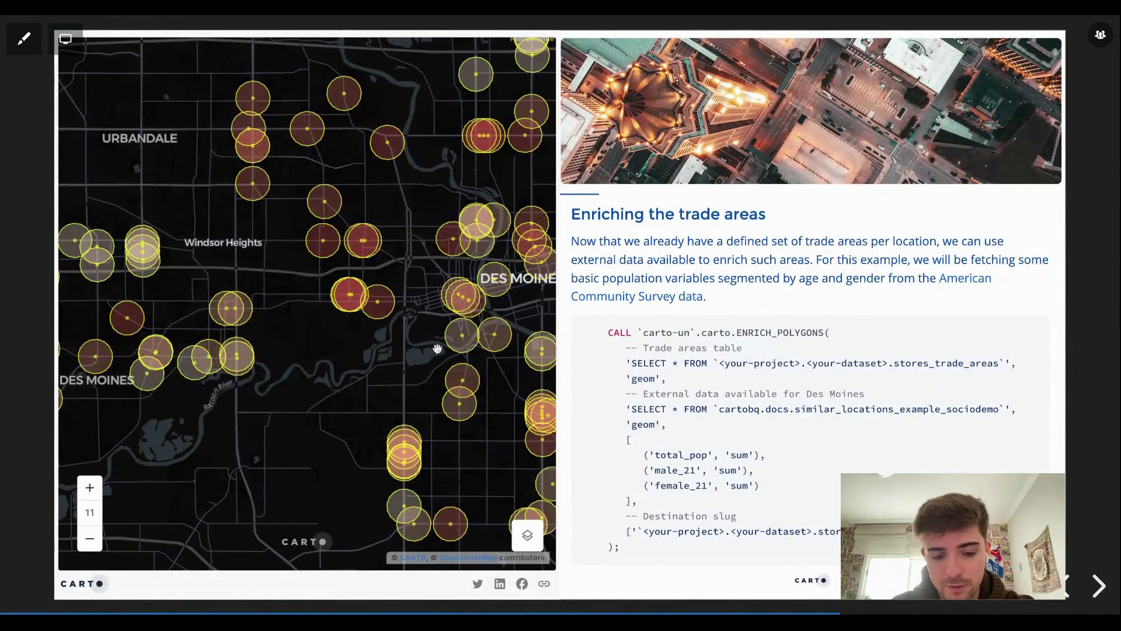
left_click(528, 535)
scroll(273, 439, "down", 3)
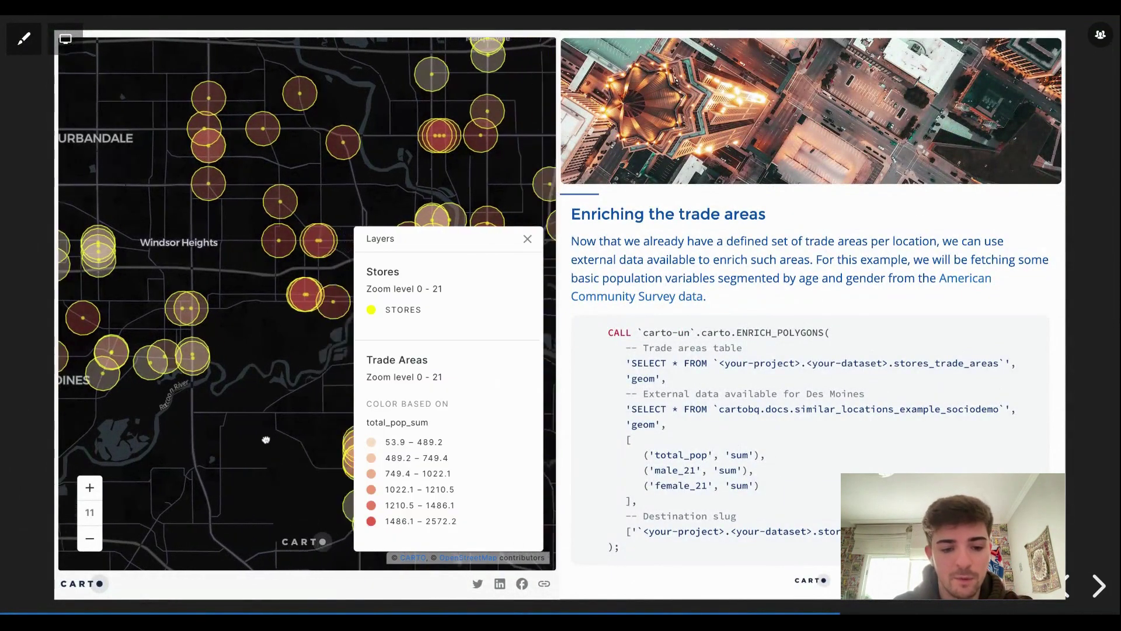
left_click_drag(274, 439, 252, 438)
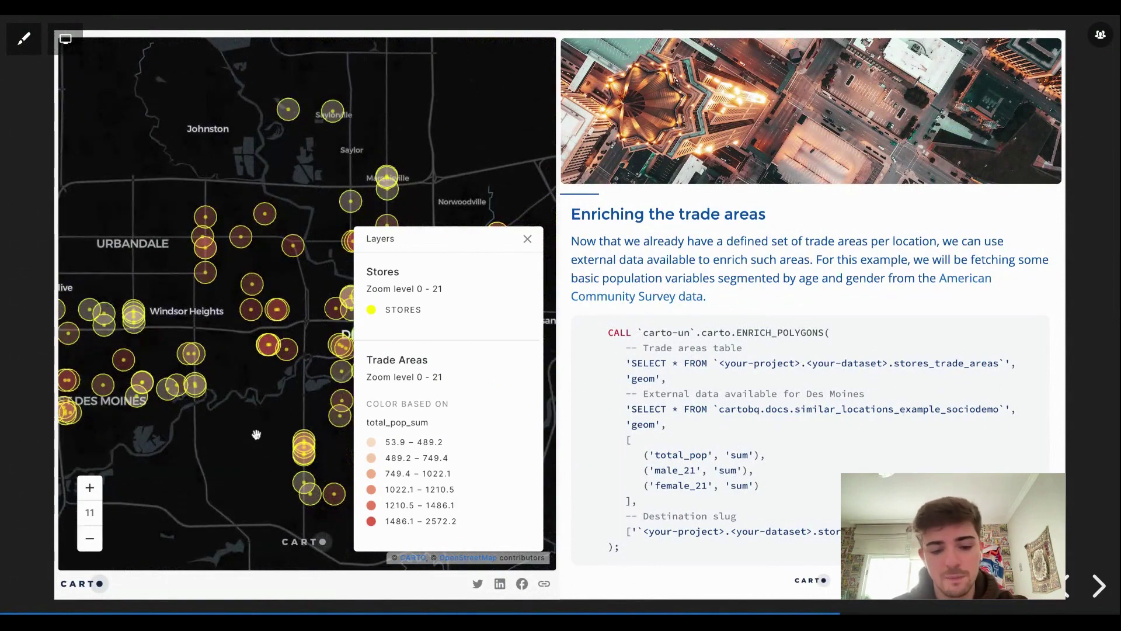
Pan the Des Moines trade-area map further east, then close the layer legend.
scroll(270, 430, "down", 3)
scroll(269, 430, "up", 3)
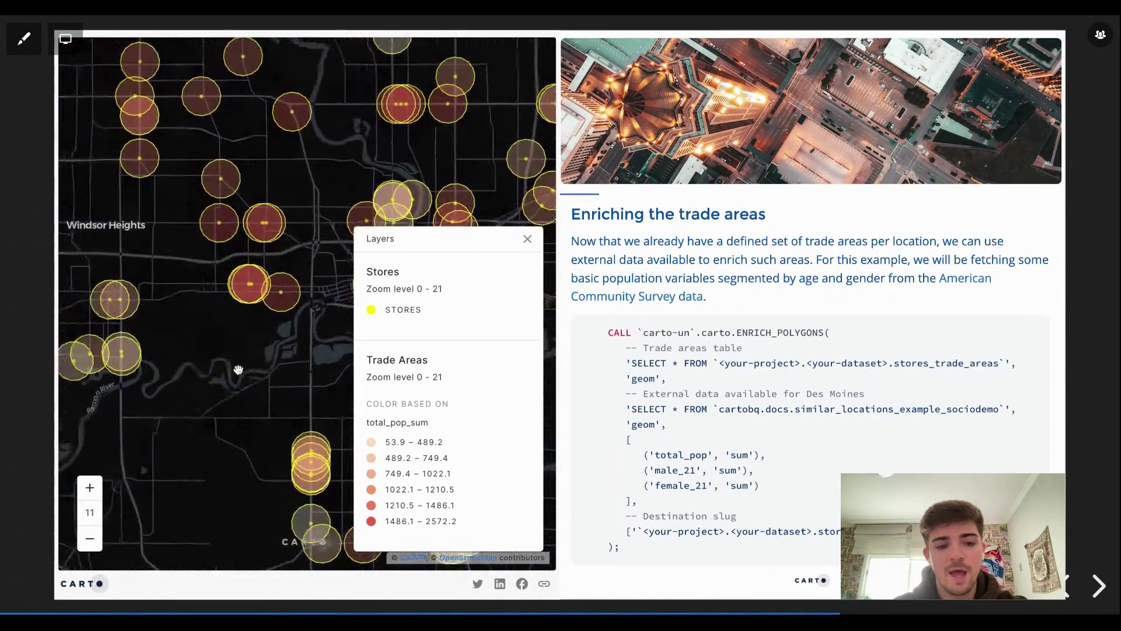
left_click_drag(291, 377, 270, 372)
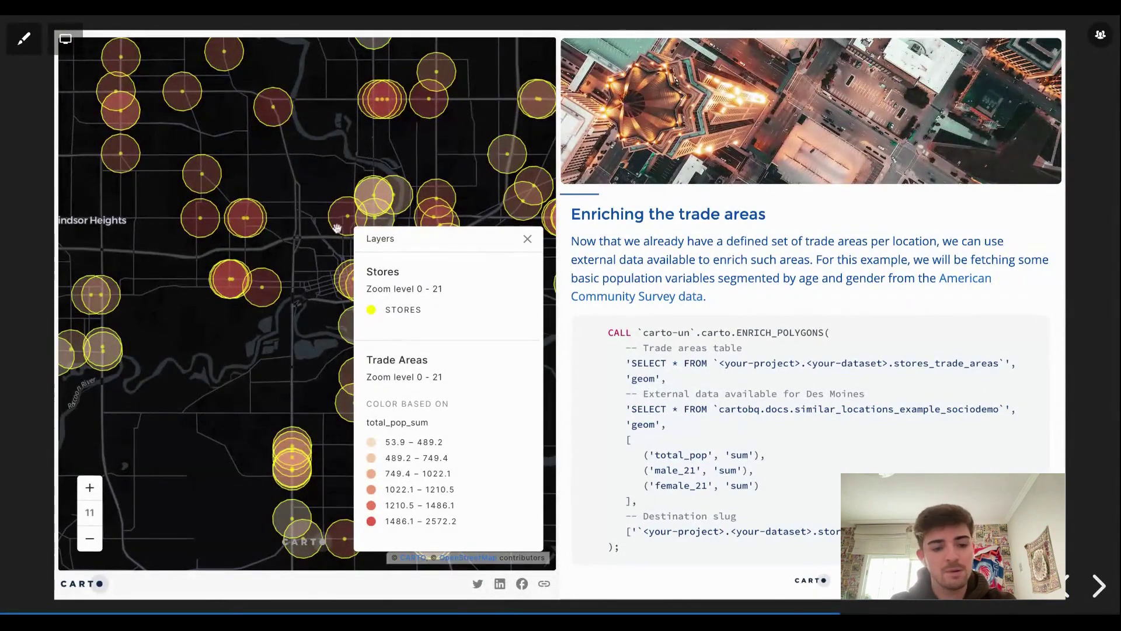
left_click_drag(312, 281, 302, 281)
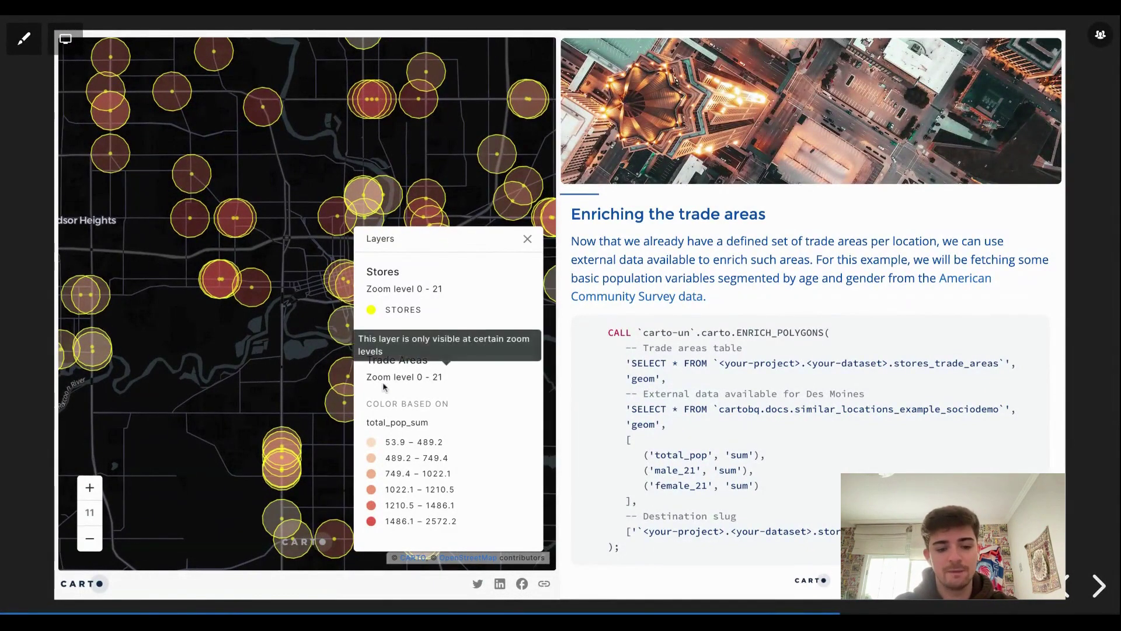
scroll(248, 359, "down", 3)
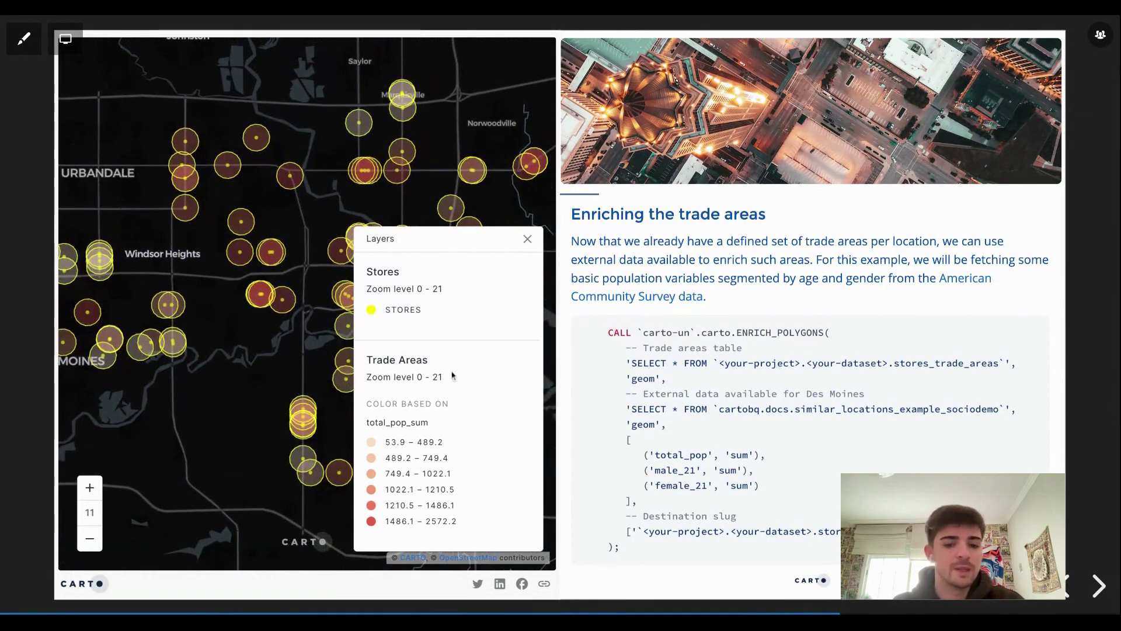
left_click(527, 239)
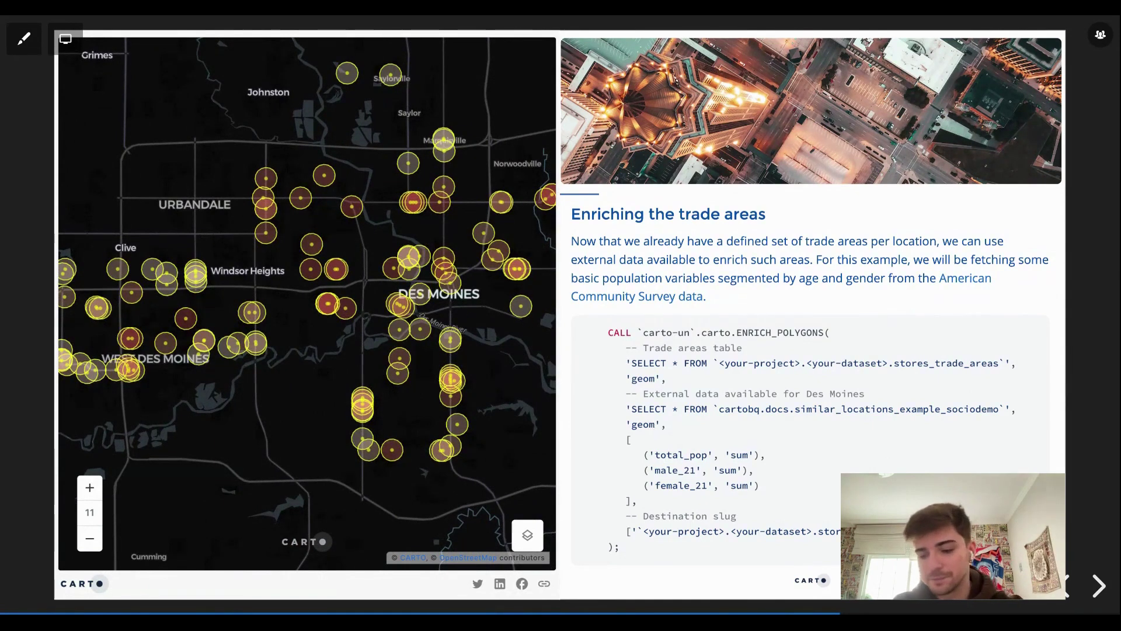
Advance to the Run the analysis of similar locations slide and show its similarity_skill_score legend.
left_click(1097, 584)
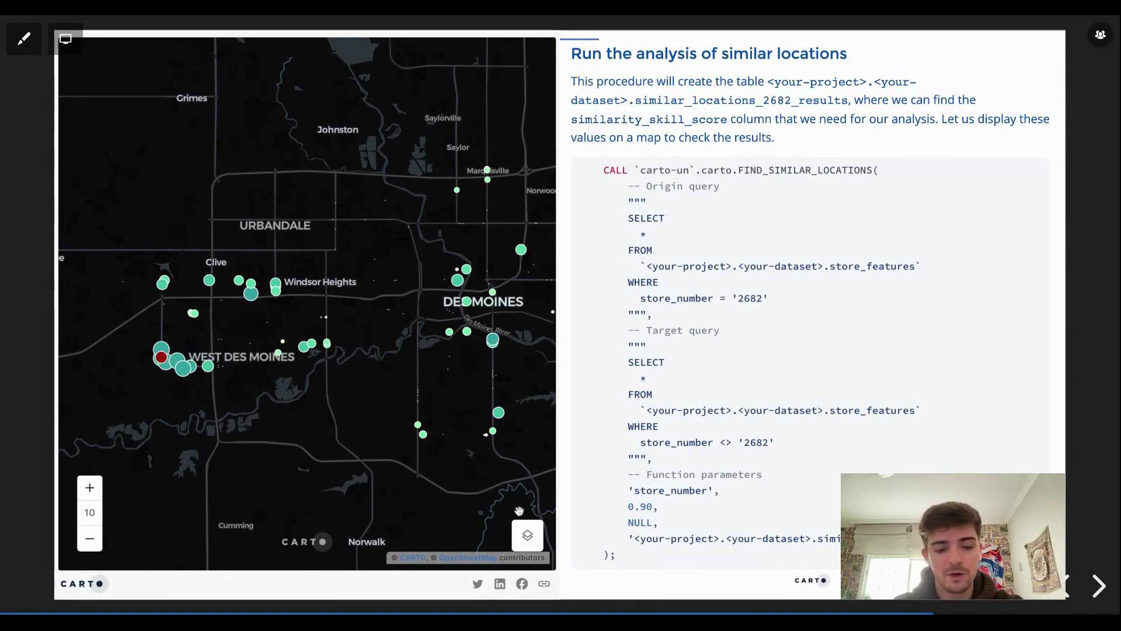
left_click(527, 534)
scroll(490, 453, "down", 3)
Close the similarity legend and move on to the tricks! slide.
scroll(418, 330, "up", 2)
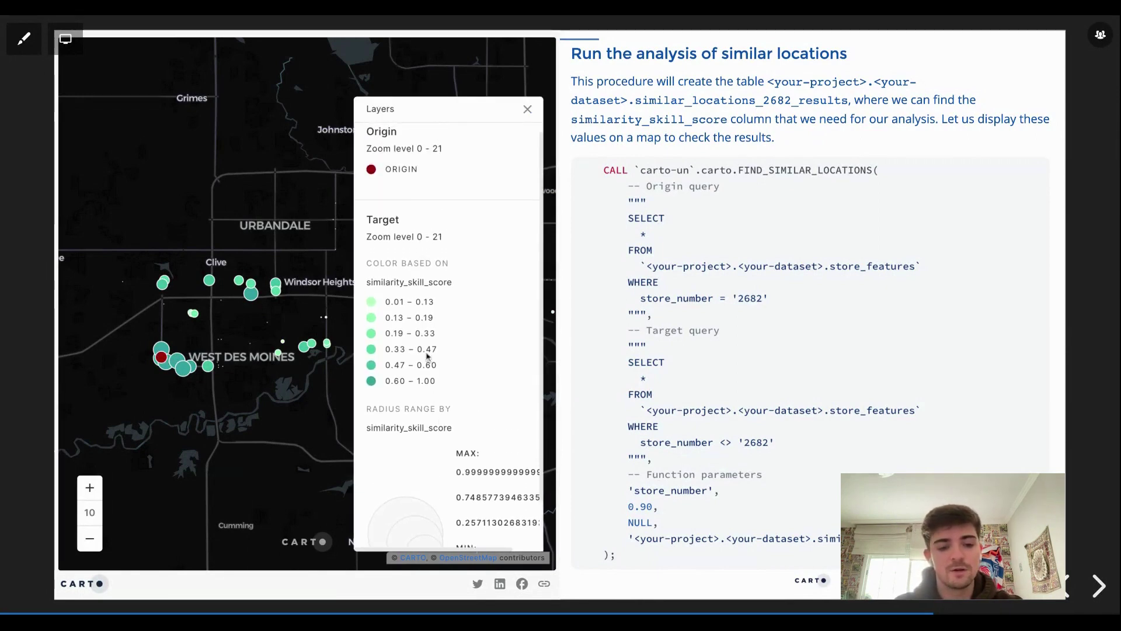
scroll(421, 324, "up", 1)
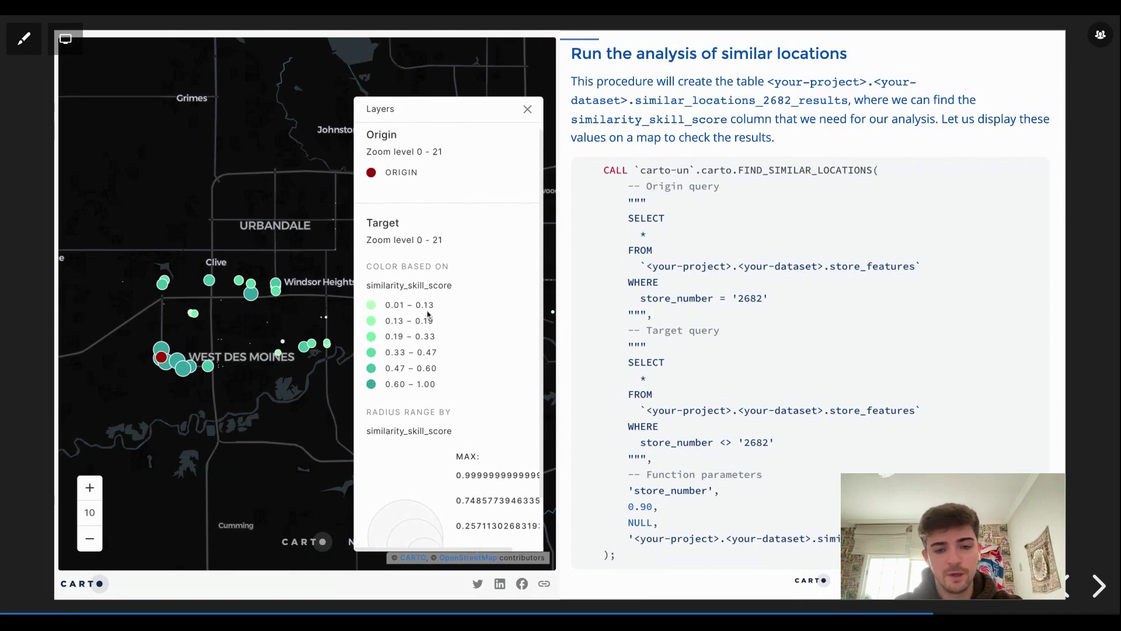
left_click(528, 109)
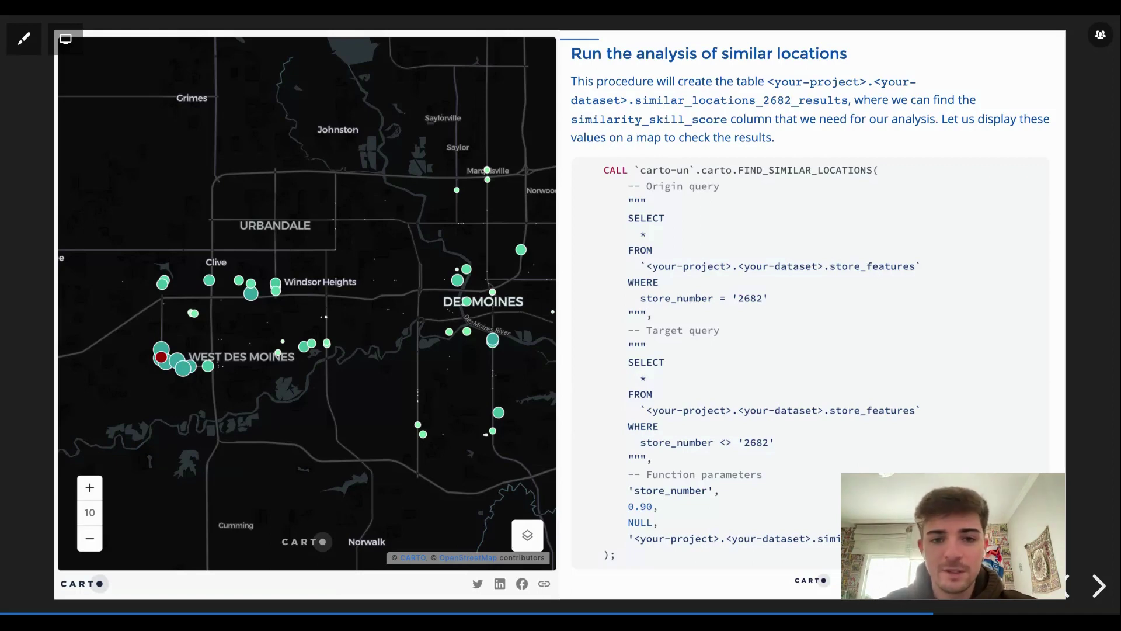
left_click(1099, 586)
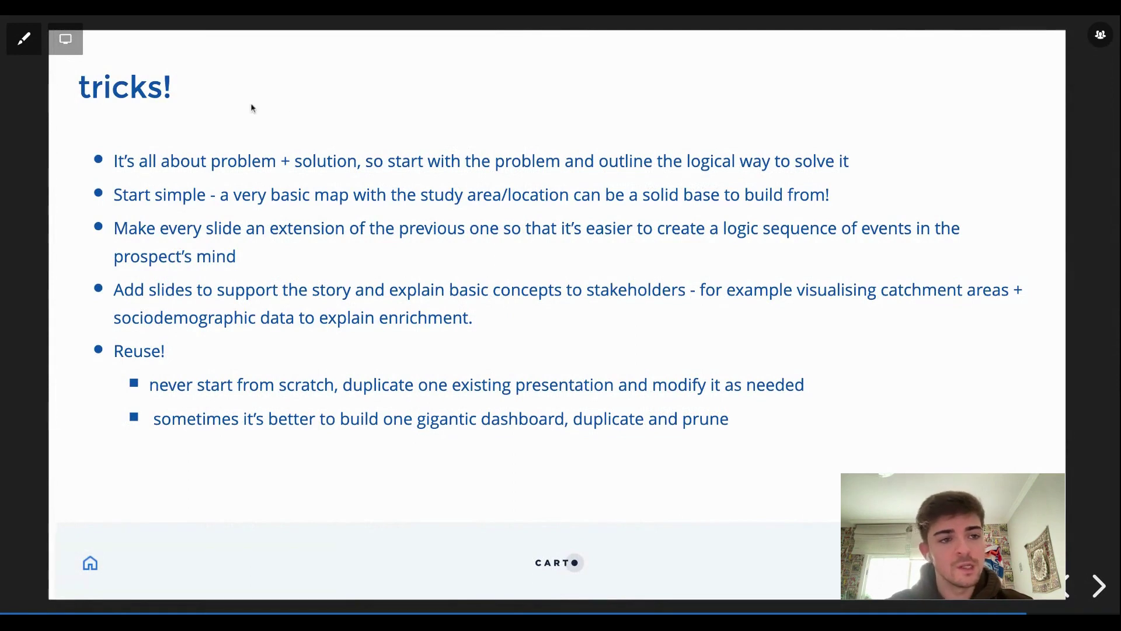